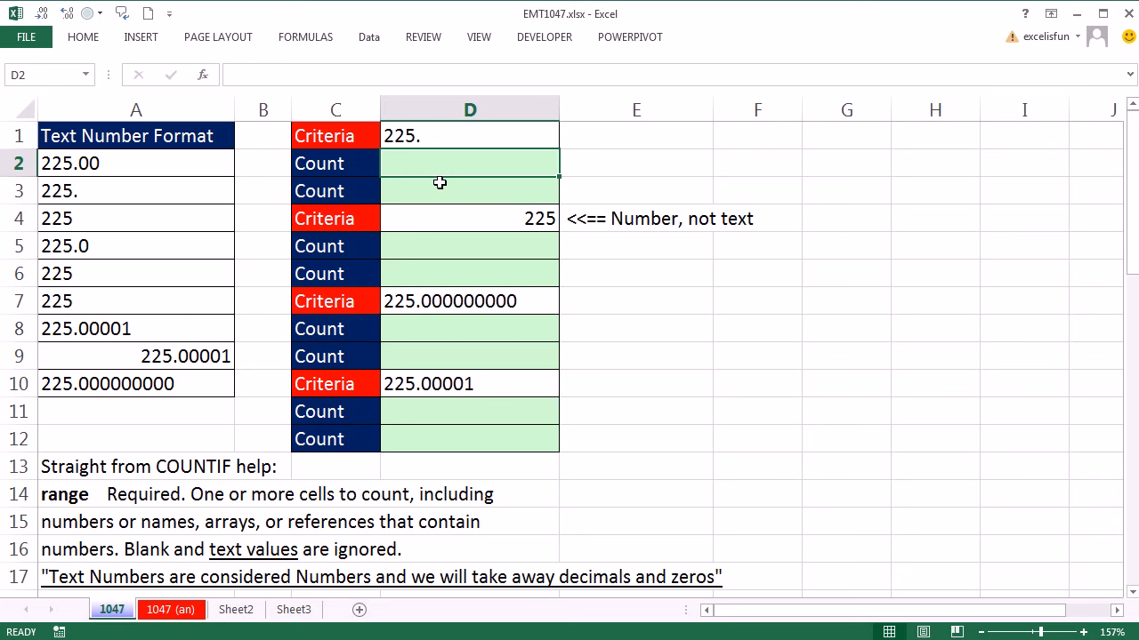
Enter =COUNTIF(A2:A10,D1) in D2 to count the entries matching the first criterion.
text(=)
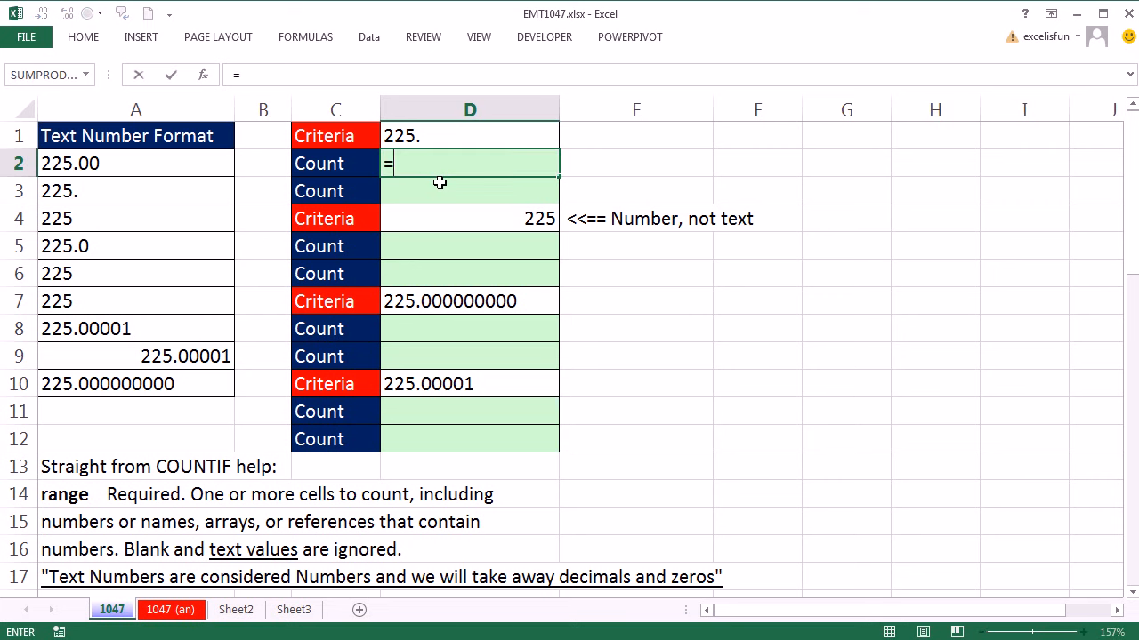
text(countif)
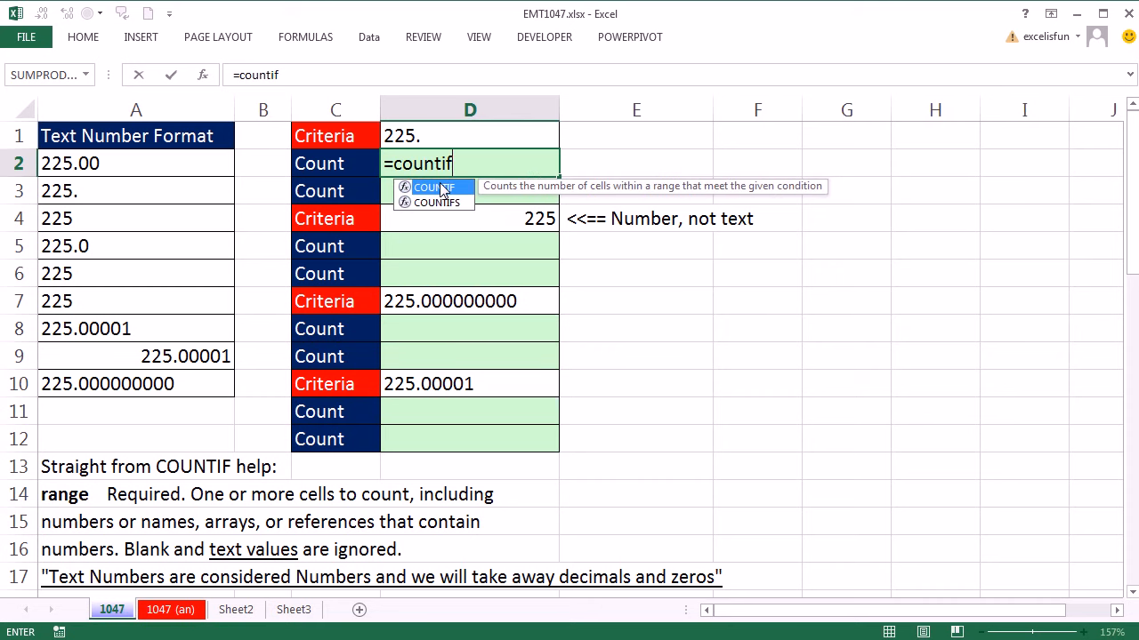
key(Tab)
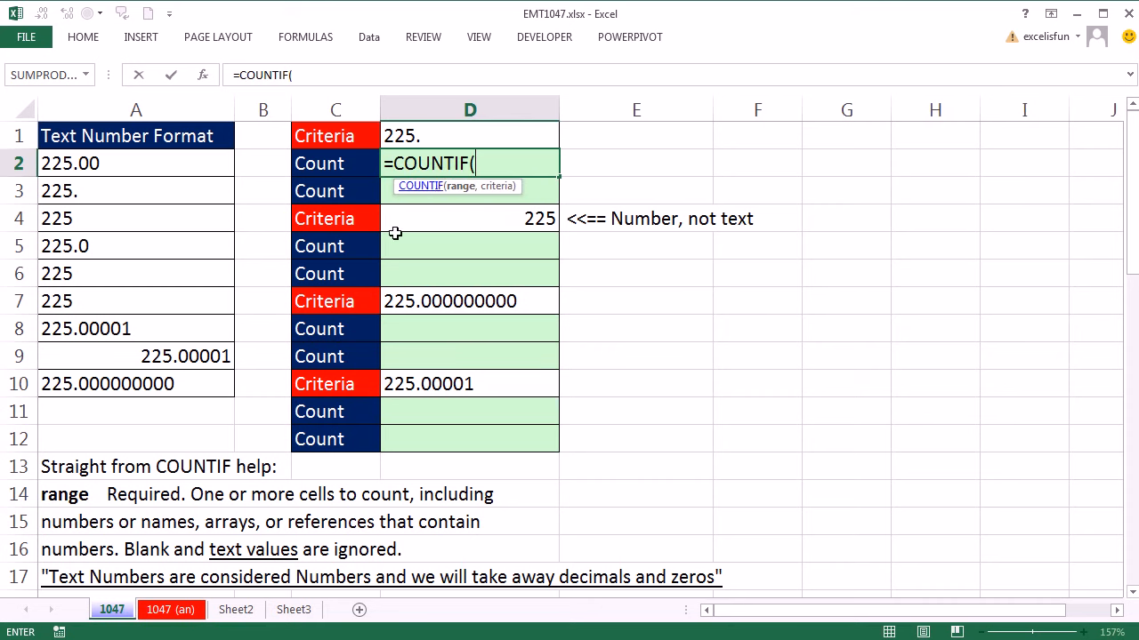
drag(147, 166, 156, 386)
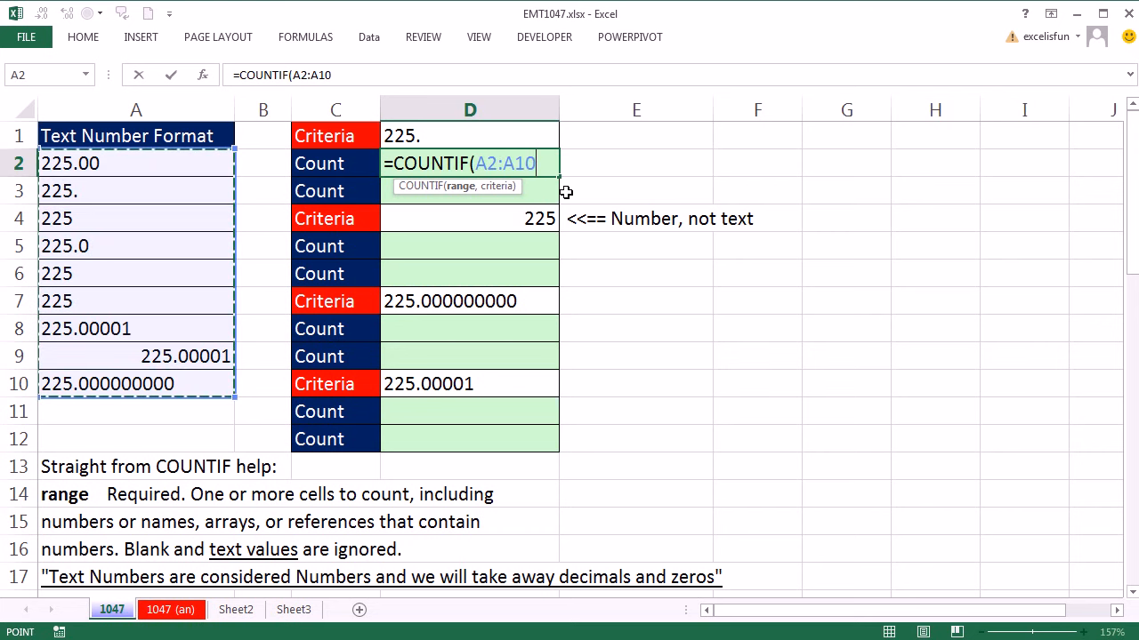
text(,)
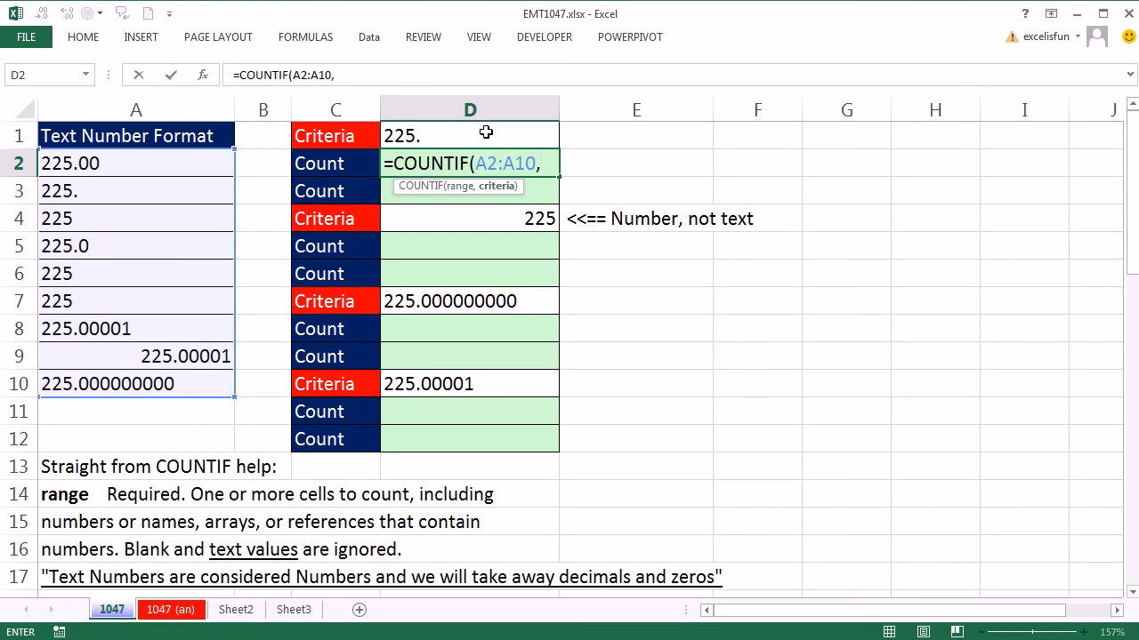
click(488, 134)
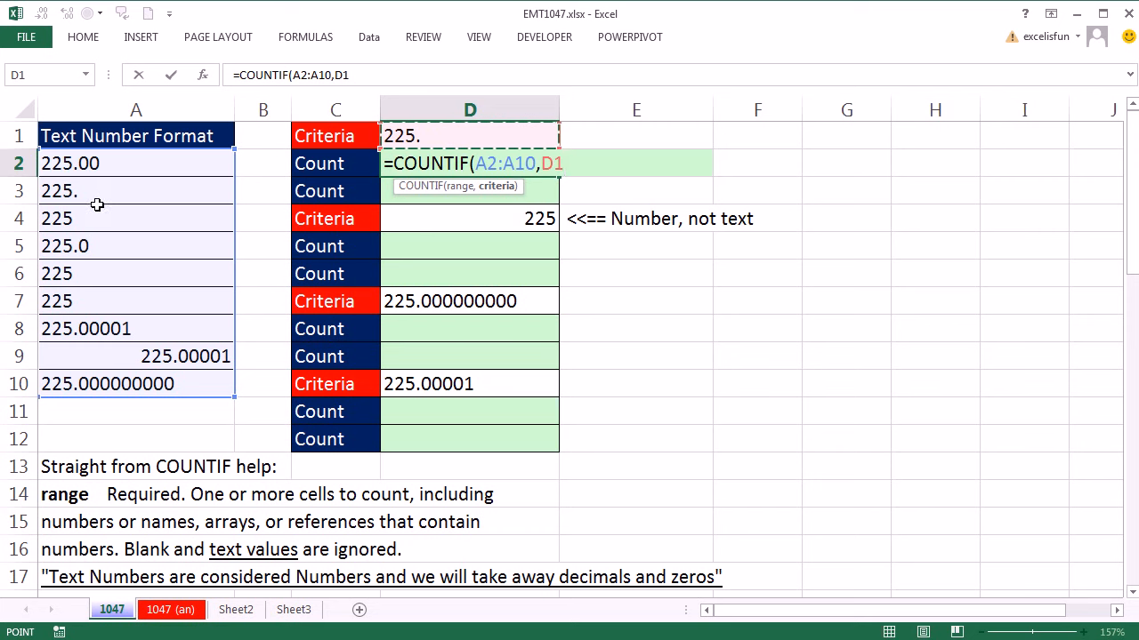
key(ctrl+Return)
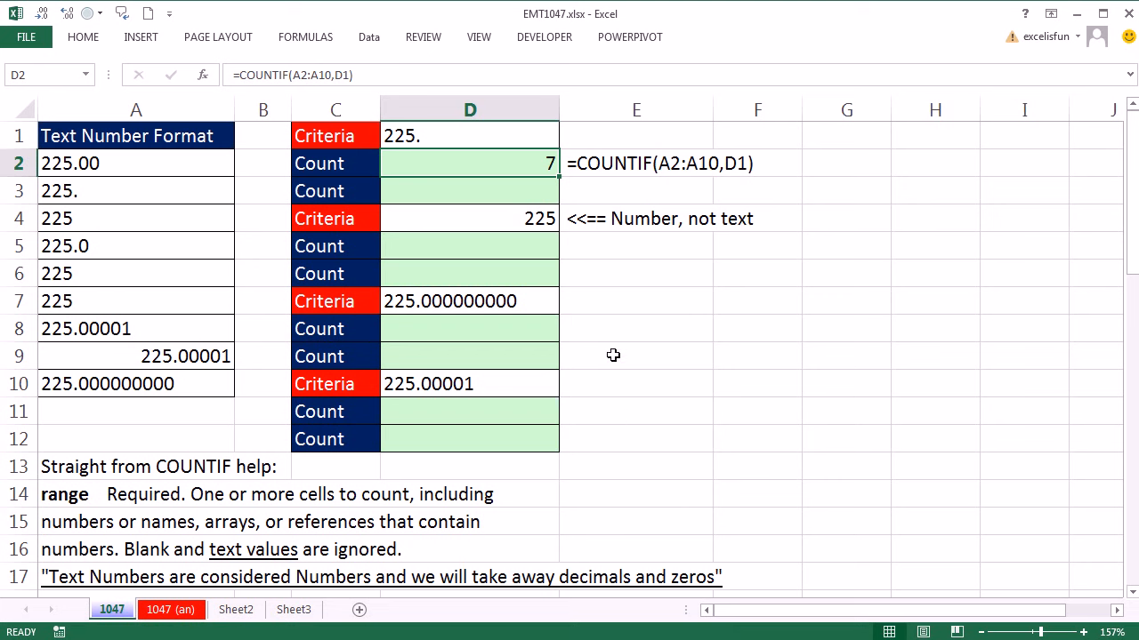
Enter =SUMPRODUCT(--(A2:A10=D1)) in D3 to count the exact matches of the first criterion.
click(552, 188)
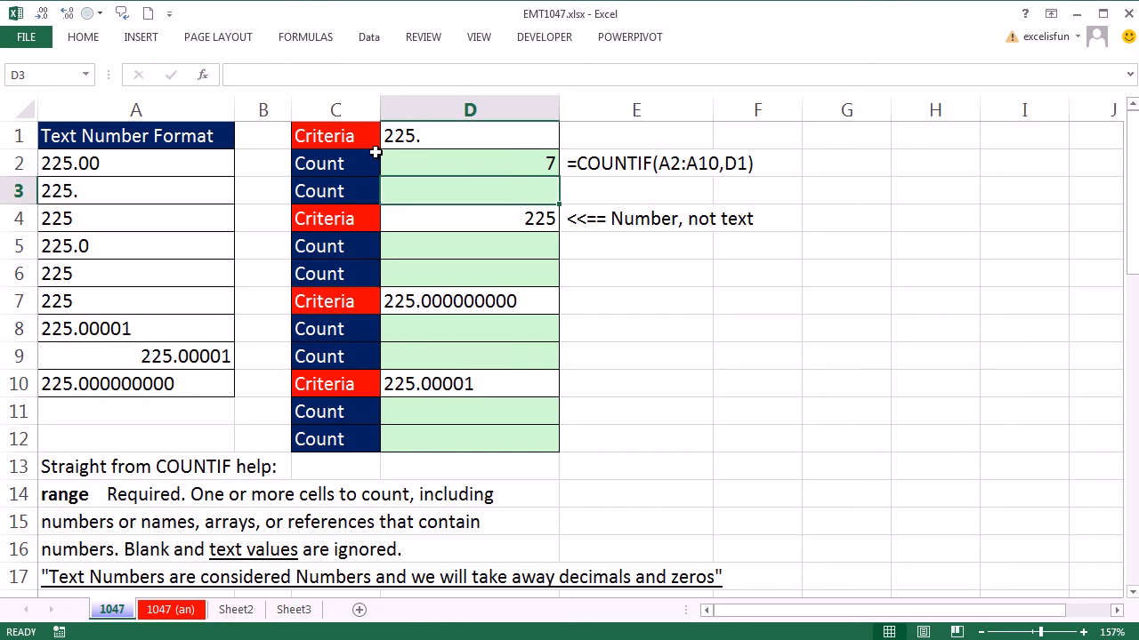
text(=sum)
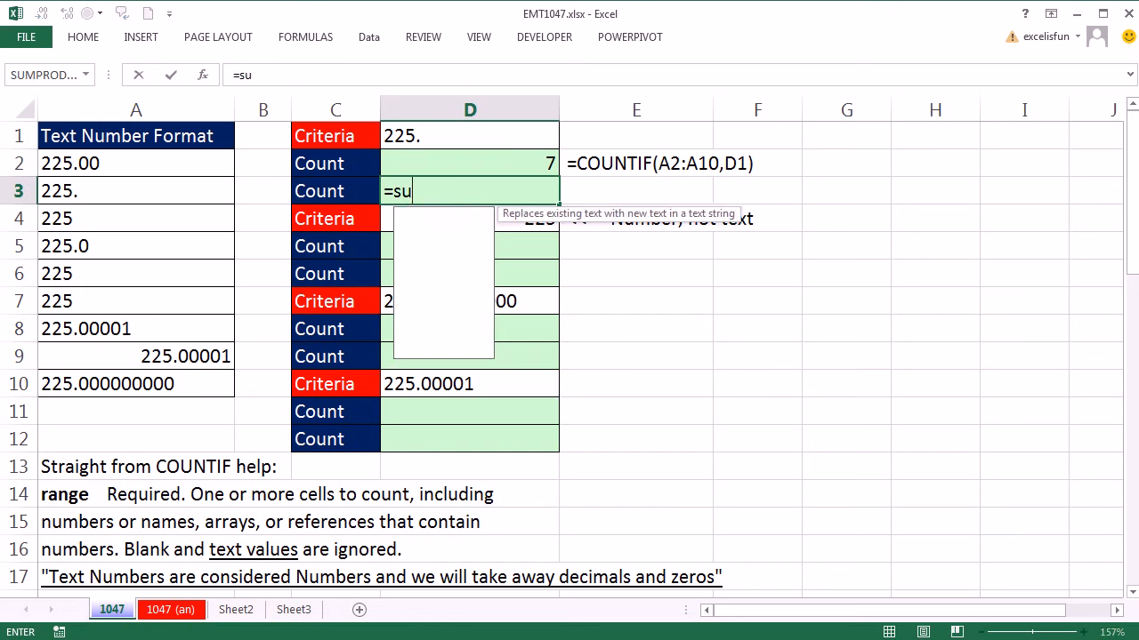
key(Down)
key(Down)
key(Down)
key(Tab)
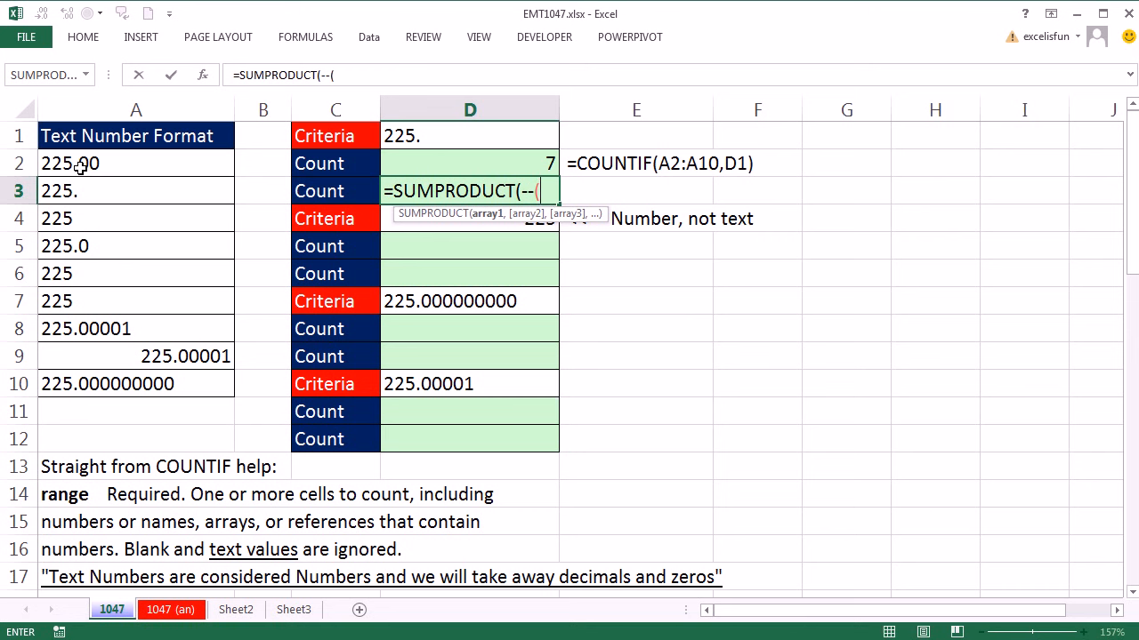
drag(80, 167, 83, 398)
text(=)
click(457, 134)
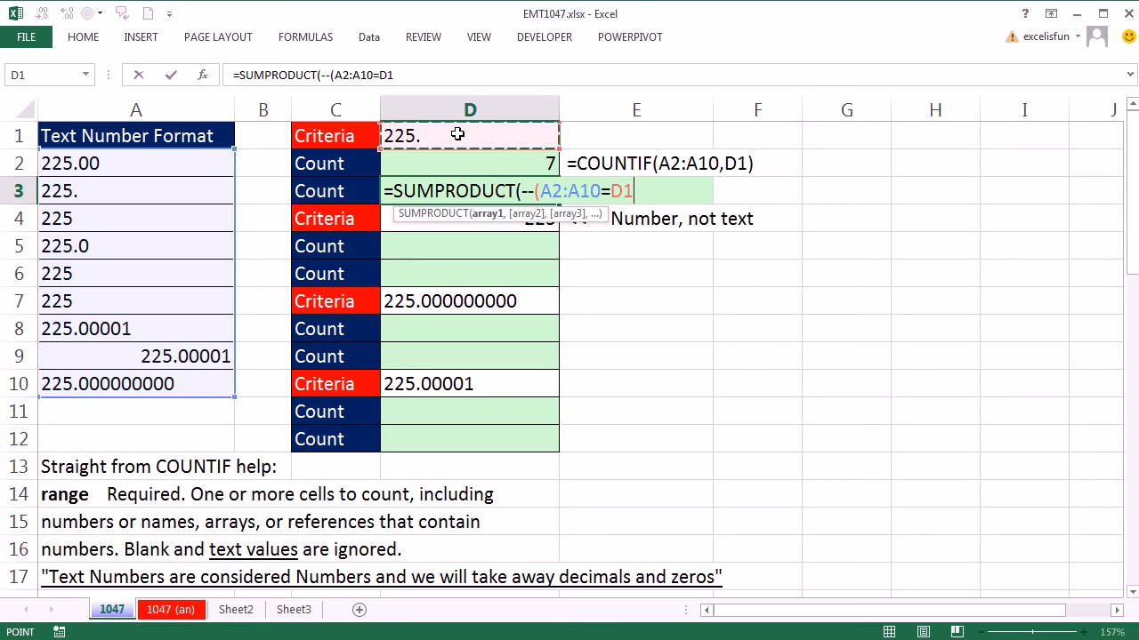
text())
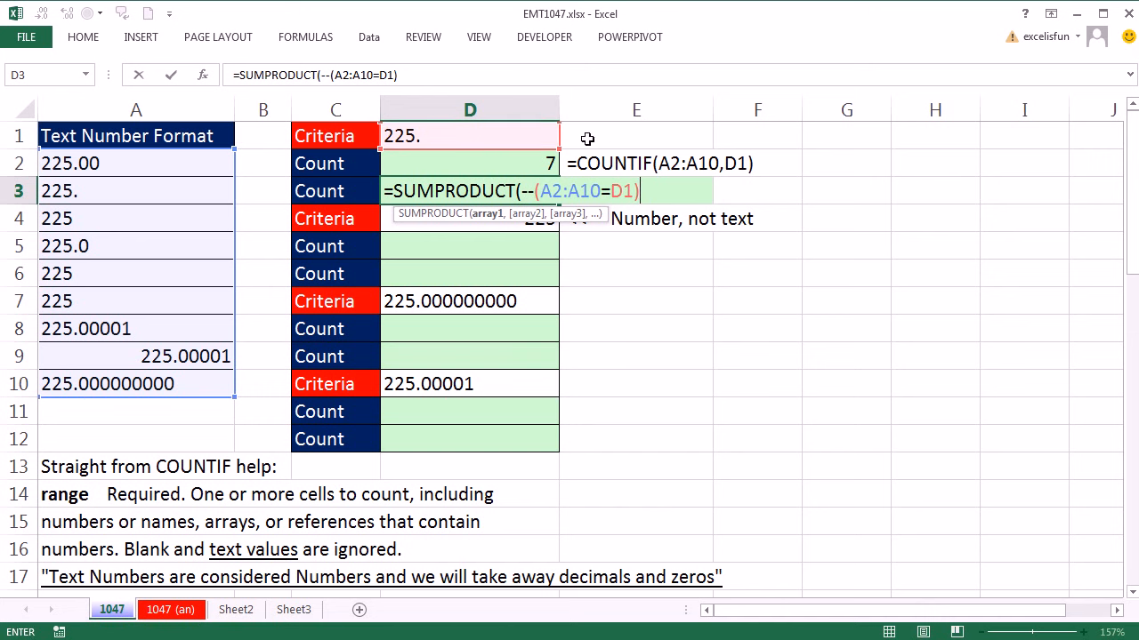
text(())
key(ctrl+Return)
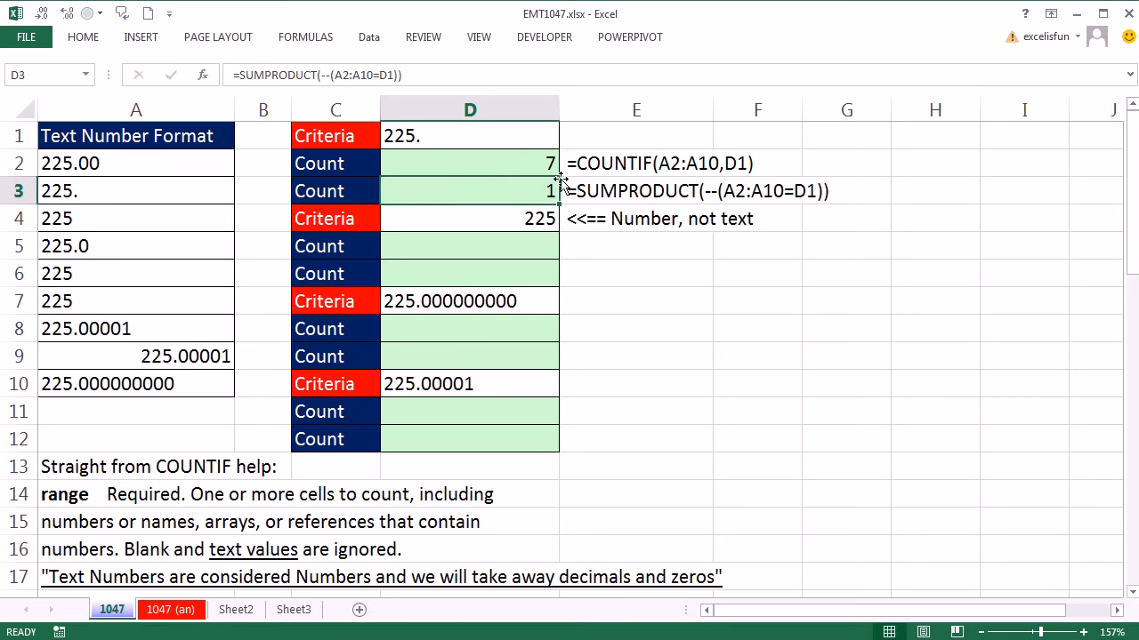
Make the A2:A10 range absolute ($A$2:$A$10) in both the COUNTIF formula in D2 and the SUMPRODUCT formula in D3.
drag(541, 162, 540, 180)
key(ctrl+c)
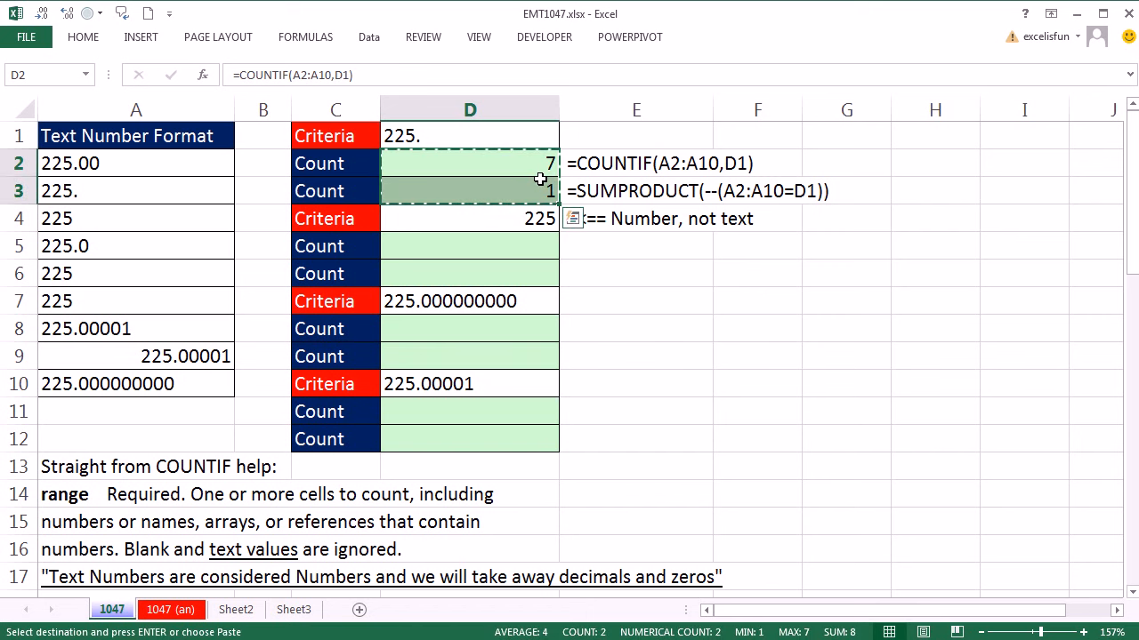
double_click(499, 162)
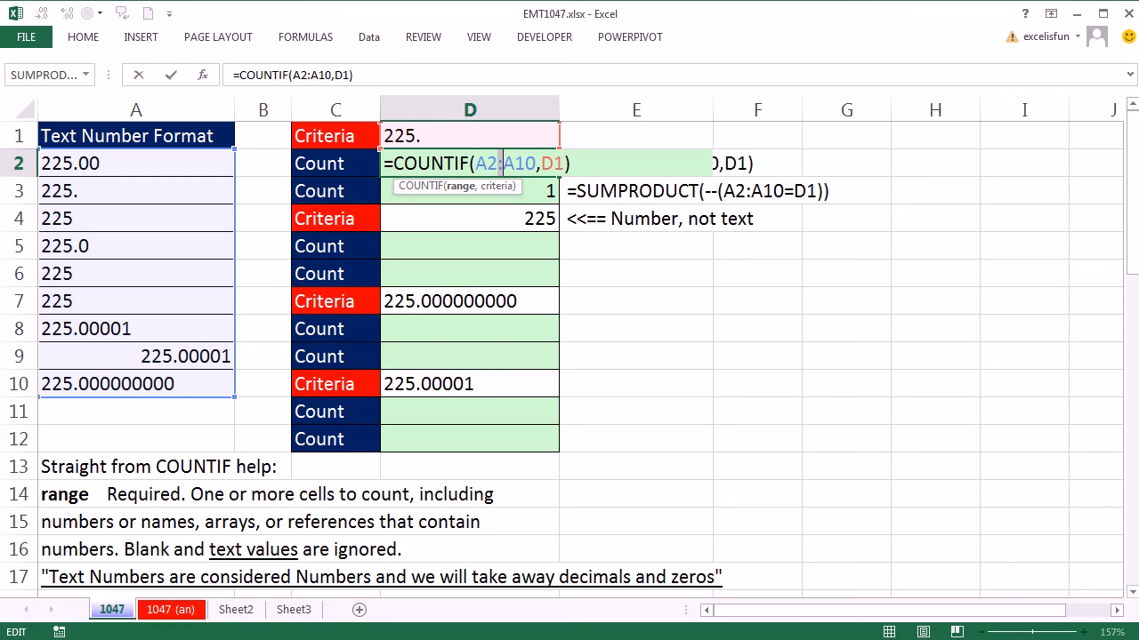
key(F4)
key(Return)
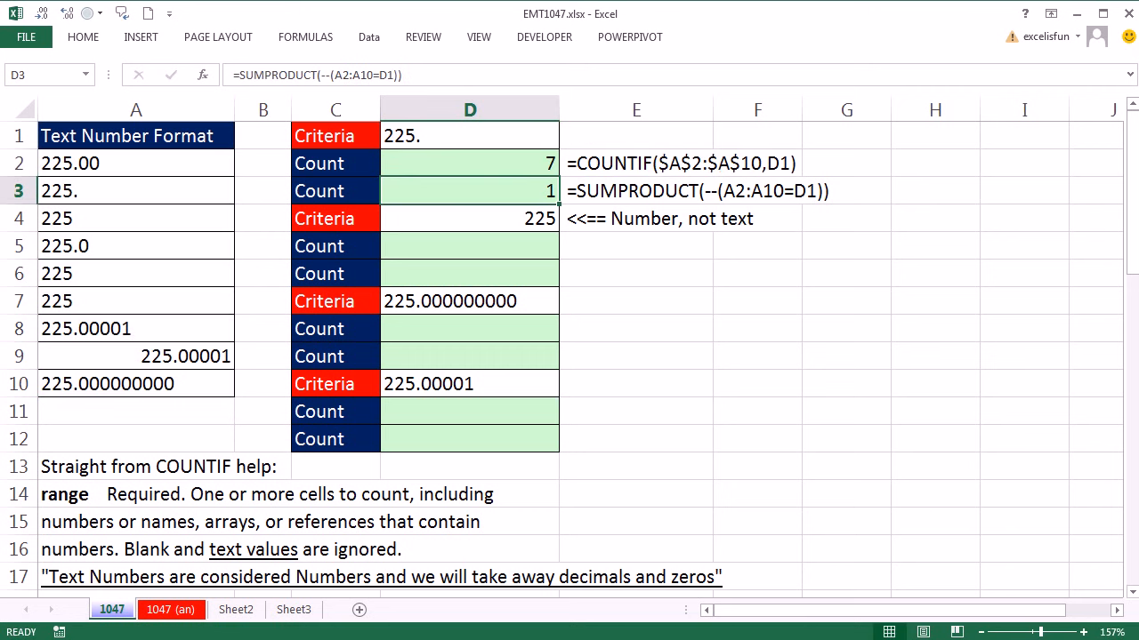
key(F2)
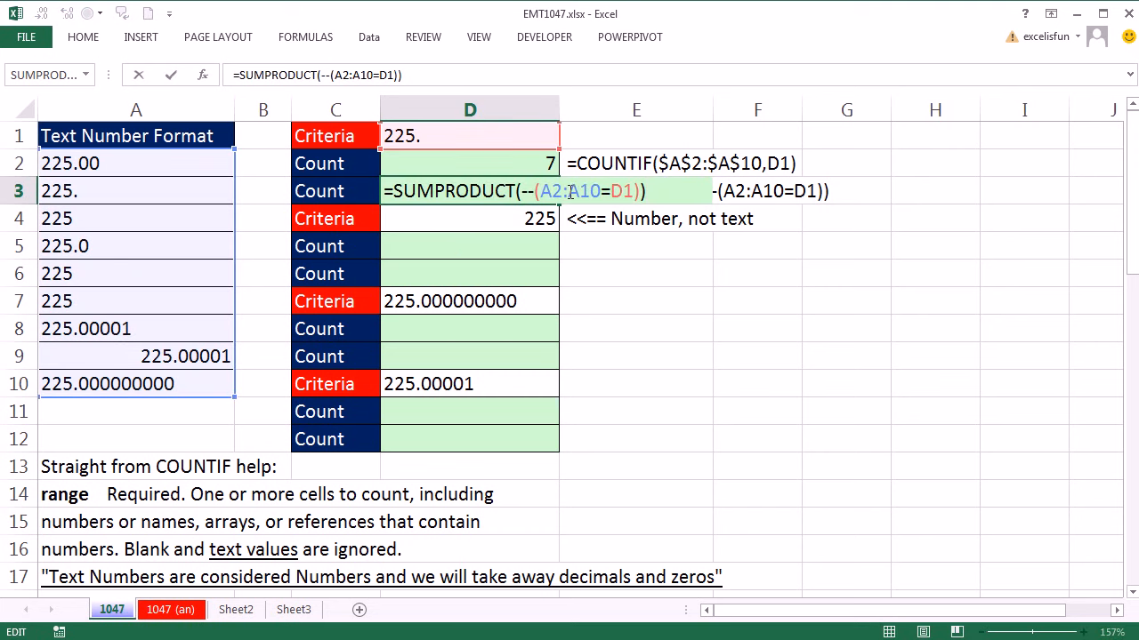
key(F4)
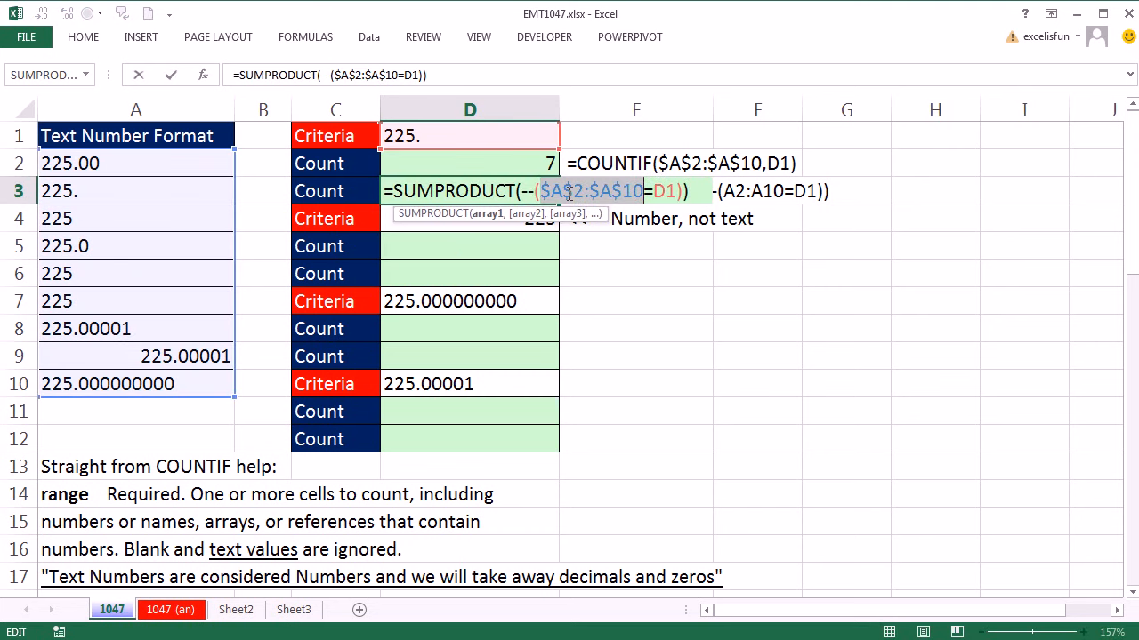
key(ctrl+Return)
Copy the two count formulas in D2:D3 into D5:D6, D8:D9 and D11:D12 under the other criteria.
drag(534, 161, 534, 192)
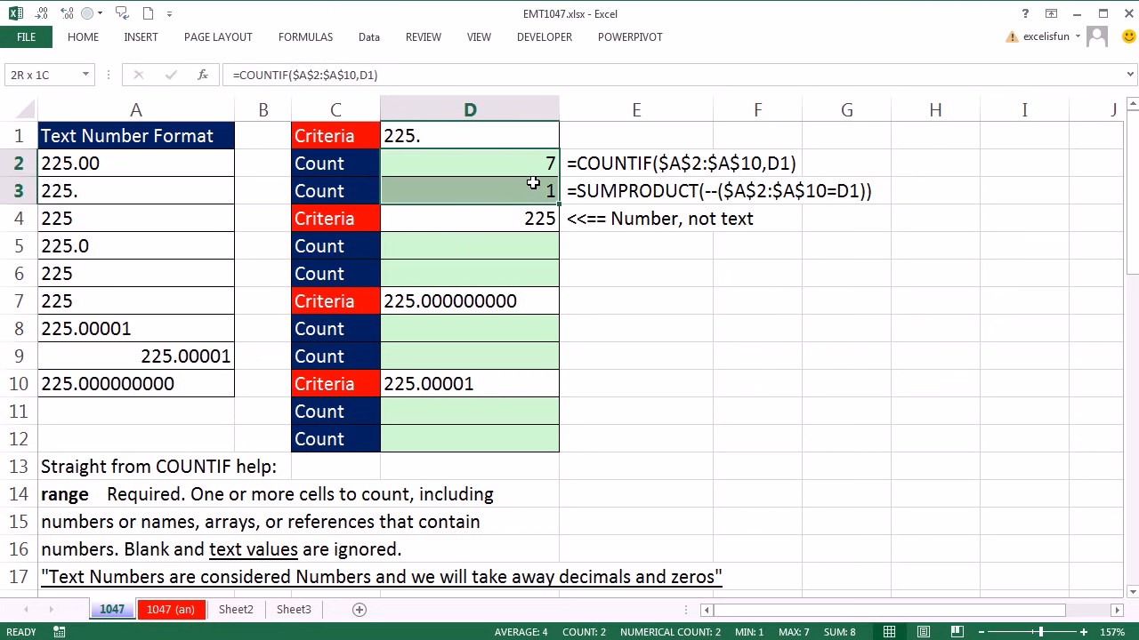
key(ctrl+c)
click(523, 238)
key(ctrl+v)
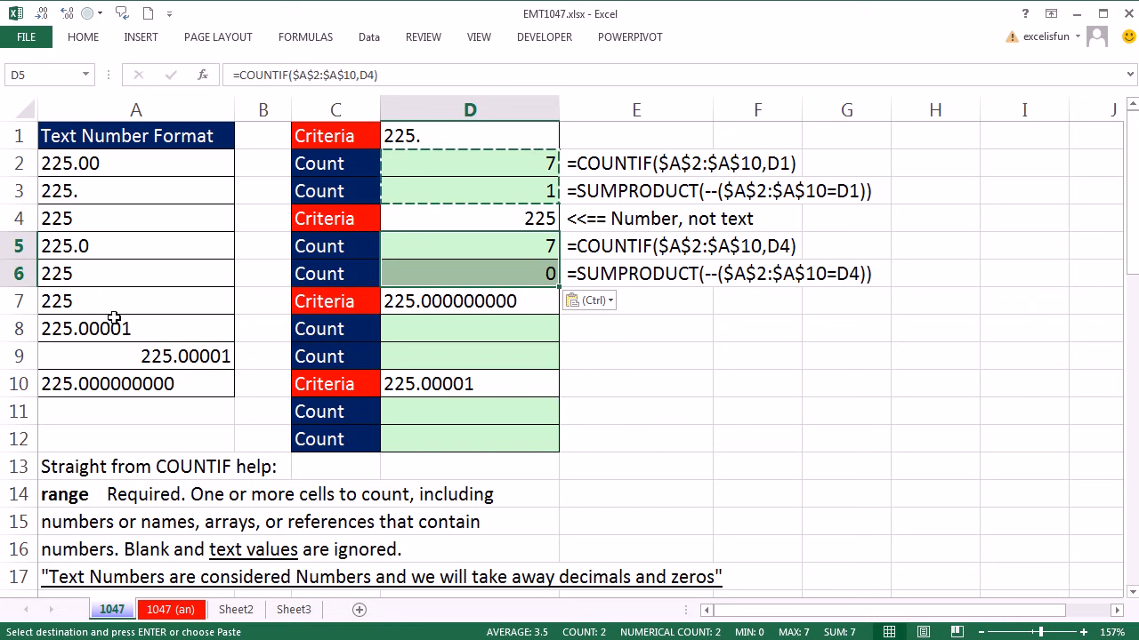
drag(504, 326, 502, 349)
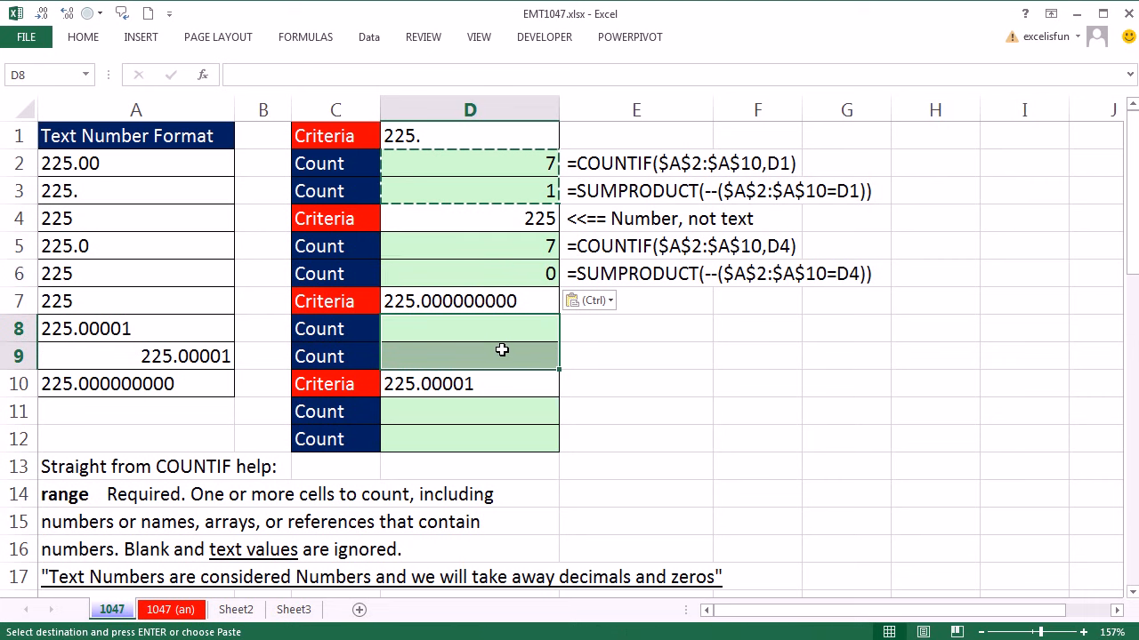
key(ctrl+v)
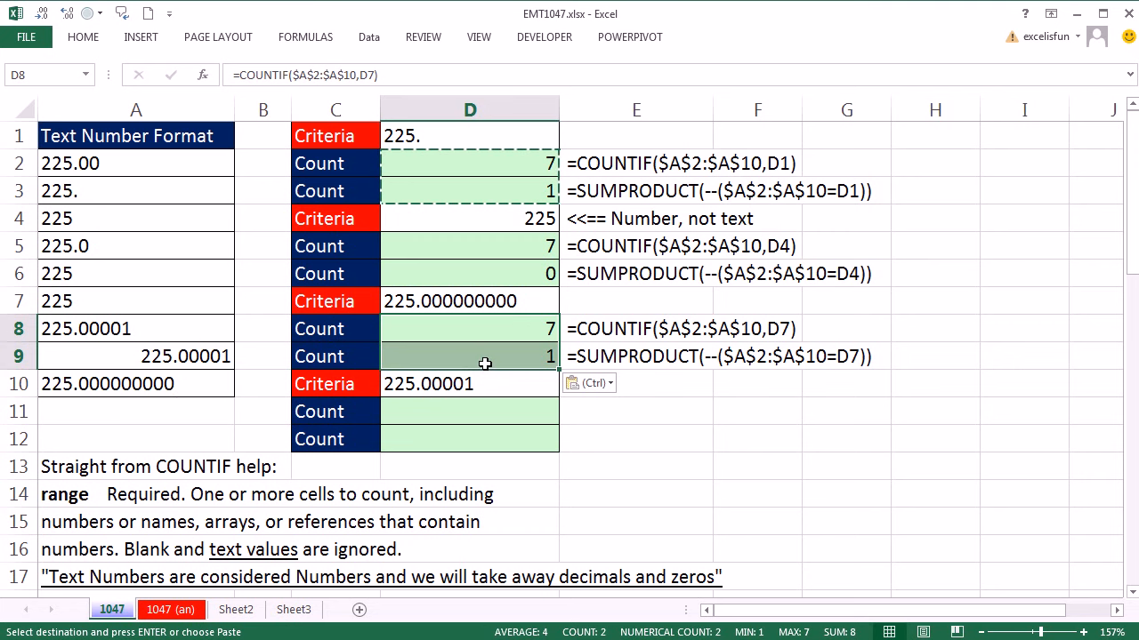
click(435, 408)
key(ctrl+v)
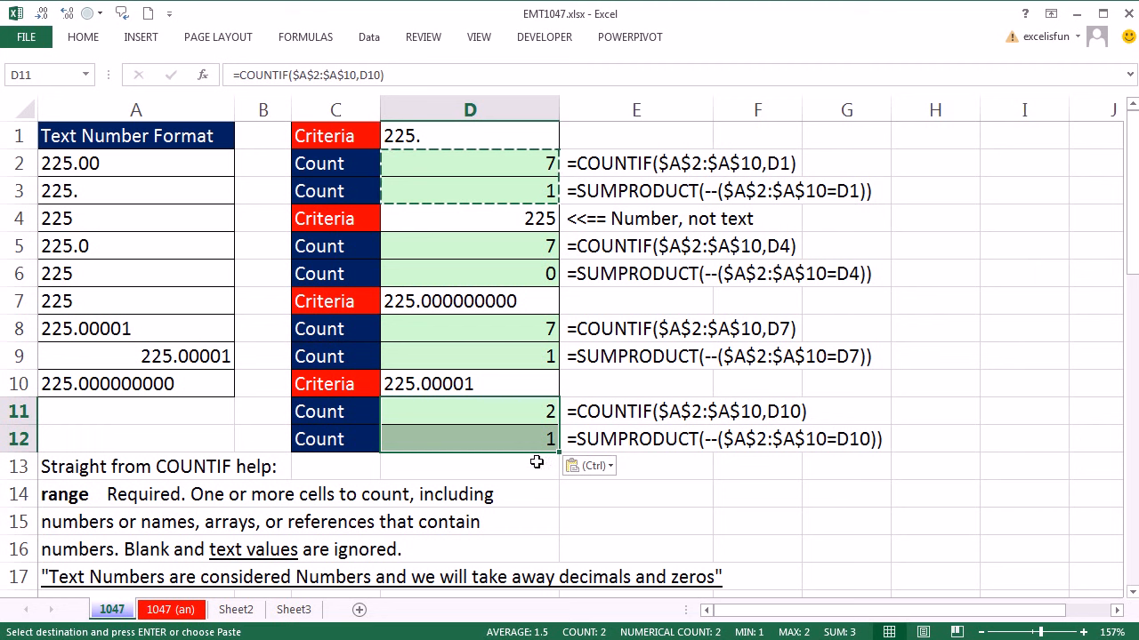
Enter =COUNTIF(A24:A28,D19) in D20 for the 16-digit text numbers, and widen column D slightly.
drag(1132, 592, 1132, 593)
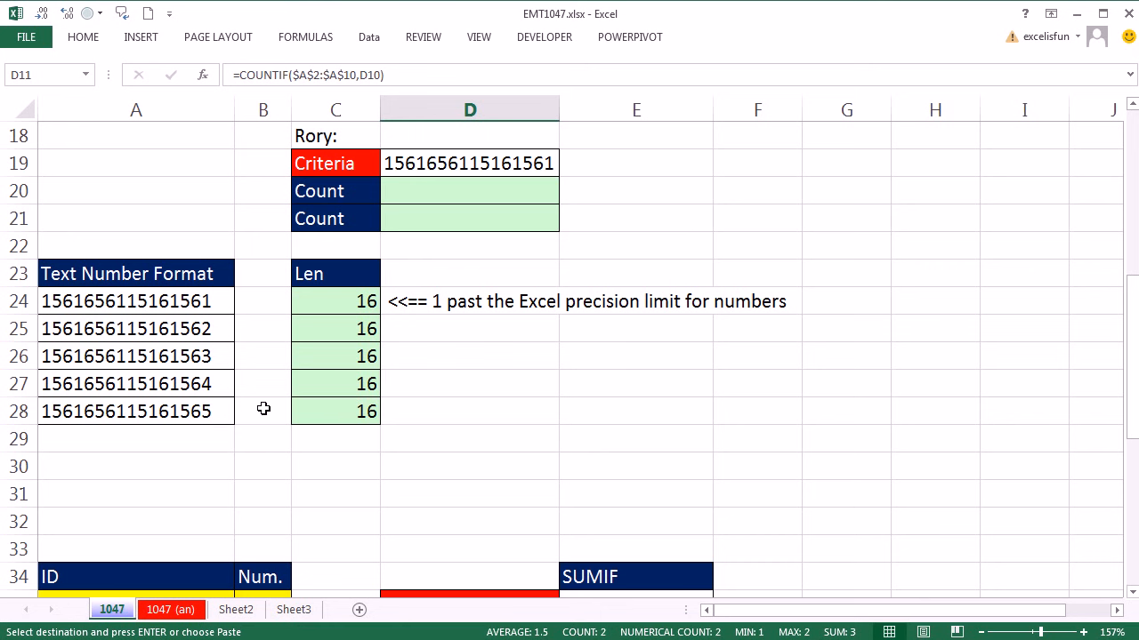
click(476, 181)
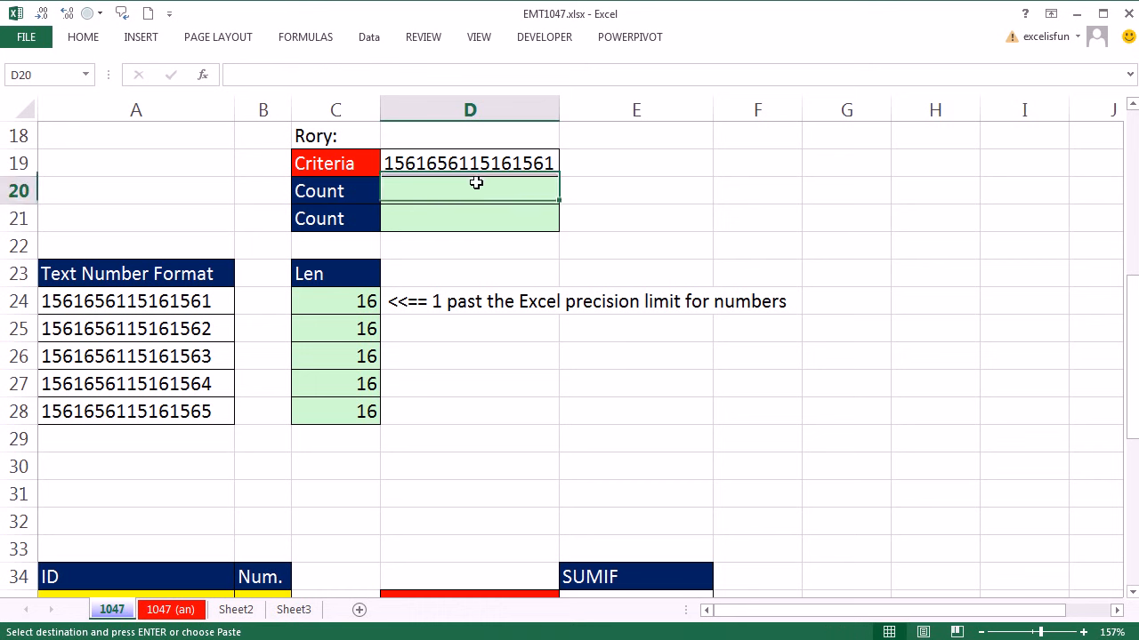
text(=)
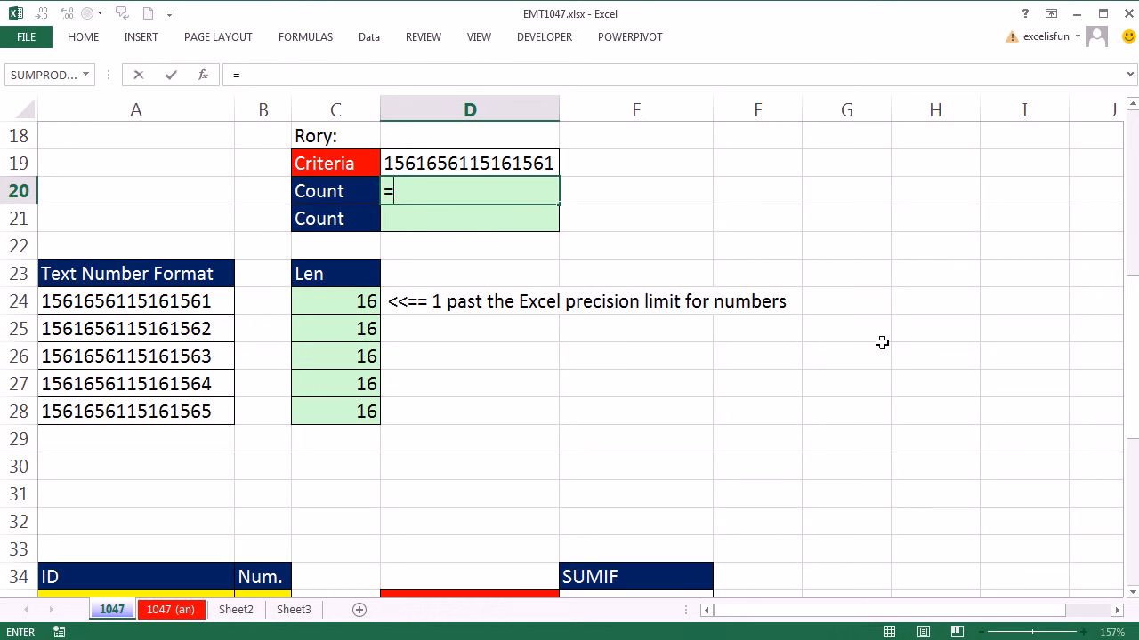
text(countif)
key(Tab)
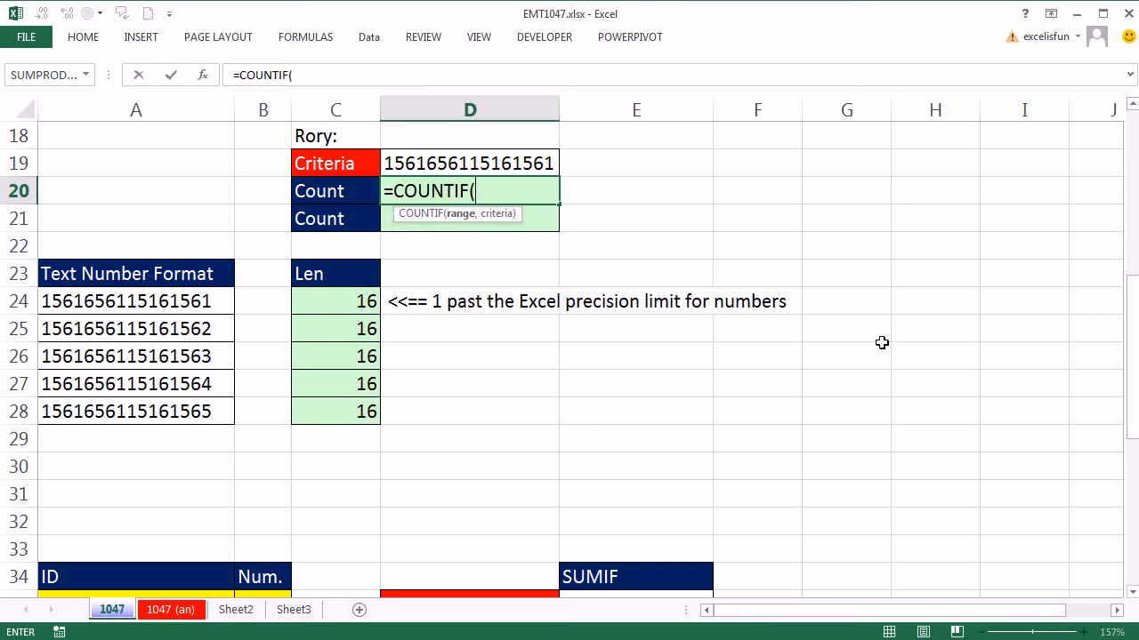
drag(101, 298, 119, 409)
text(,)
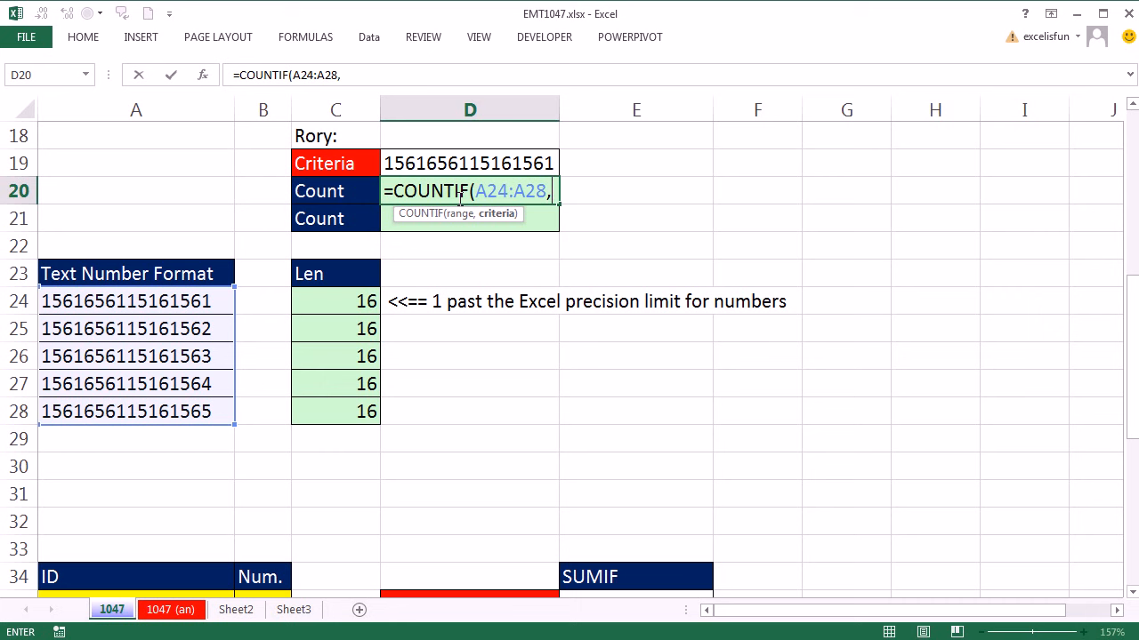
click(494, 160)
text())
key(ctrl+Return)
drag(555, 106, 600, 107)
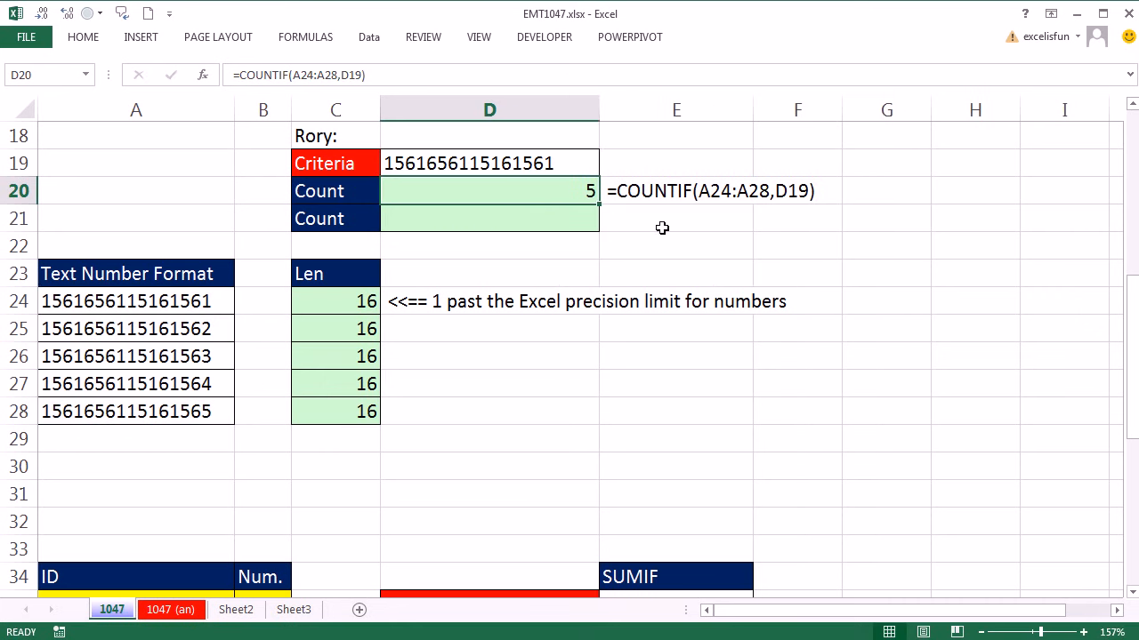
Replace the D19 reference in the D20 COUNTIF formula with its evaluated text value.
click(521, 167)
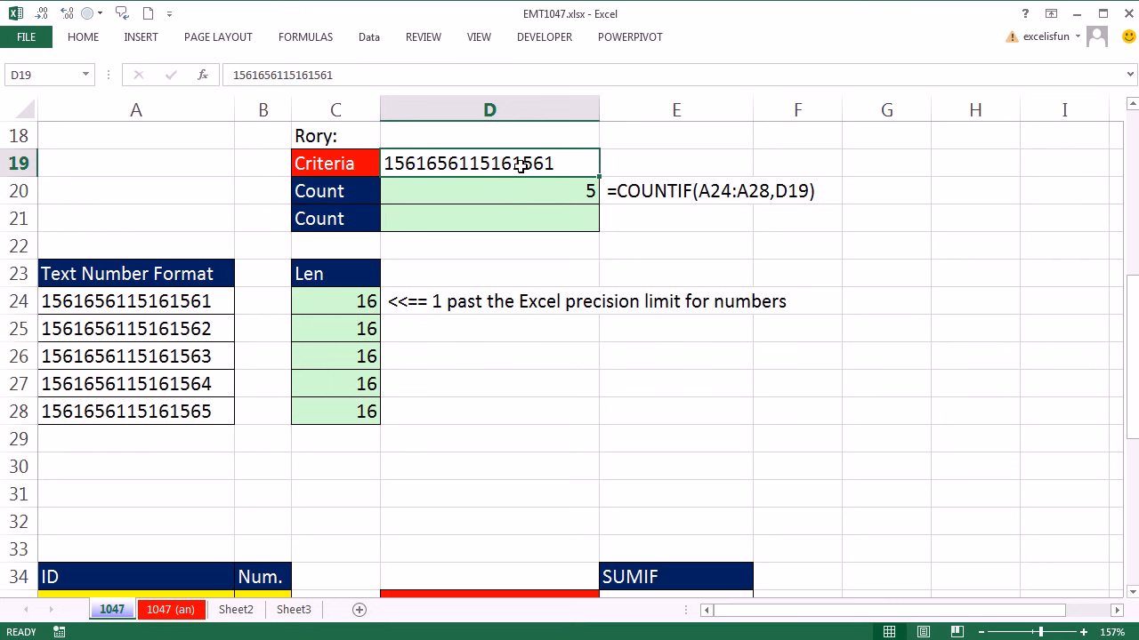
click(552, 191)
key(F2)
double_click(577, 190)
key(F9)
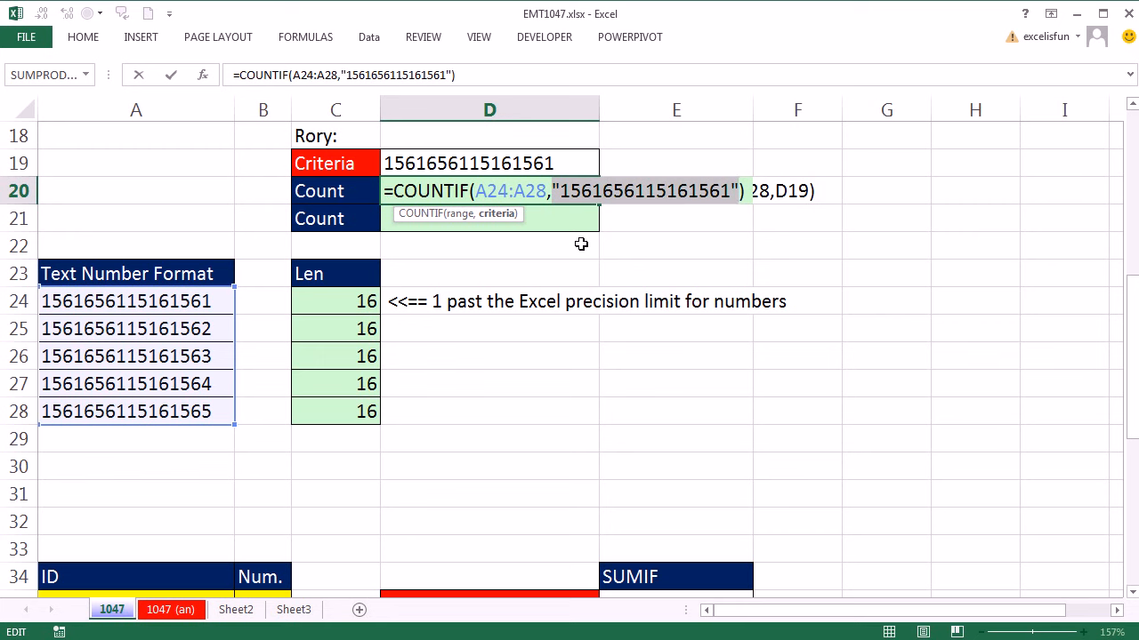
key(Return)
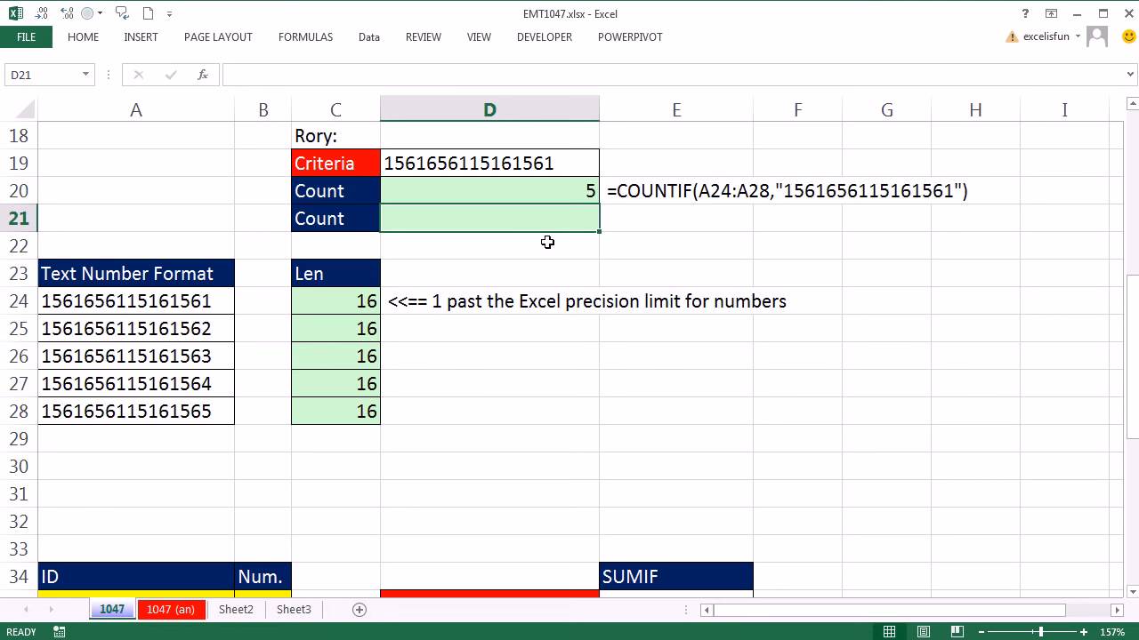
Enter =SUMPRODUCT(--(A24:A28=D19)) in D21 to count the 16-digit text numbers that match the criteria.
text(=sump)
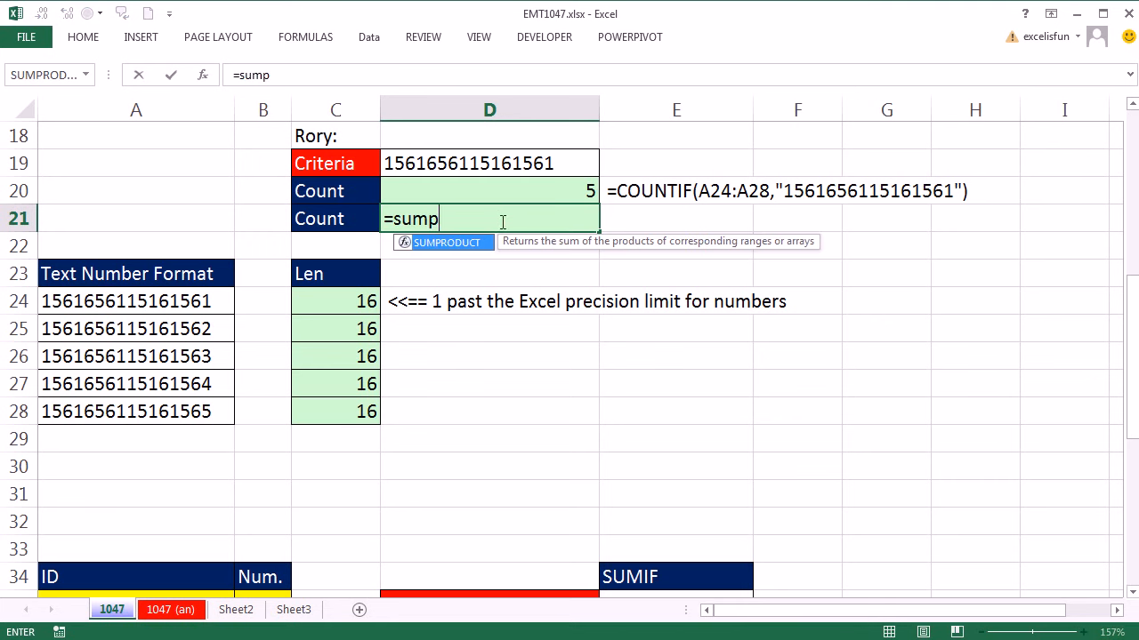
key(Tab)
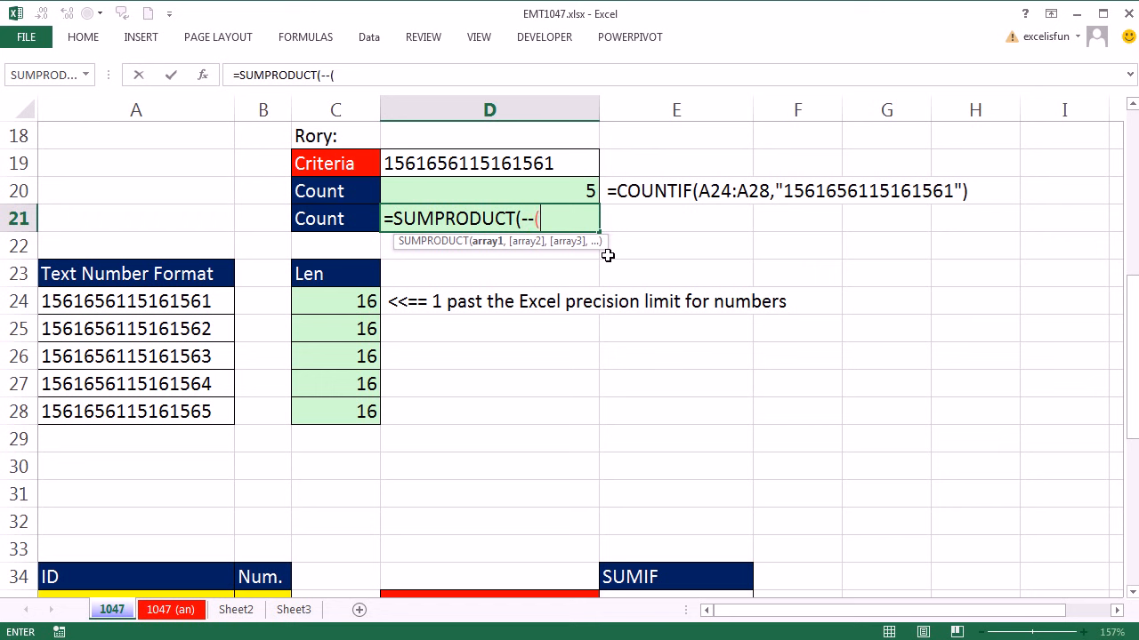
drag(187, 304, 178, 412)
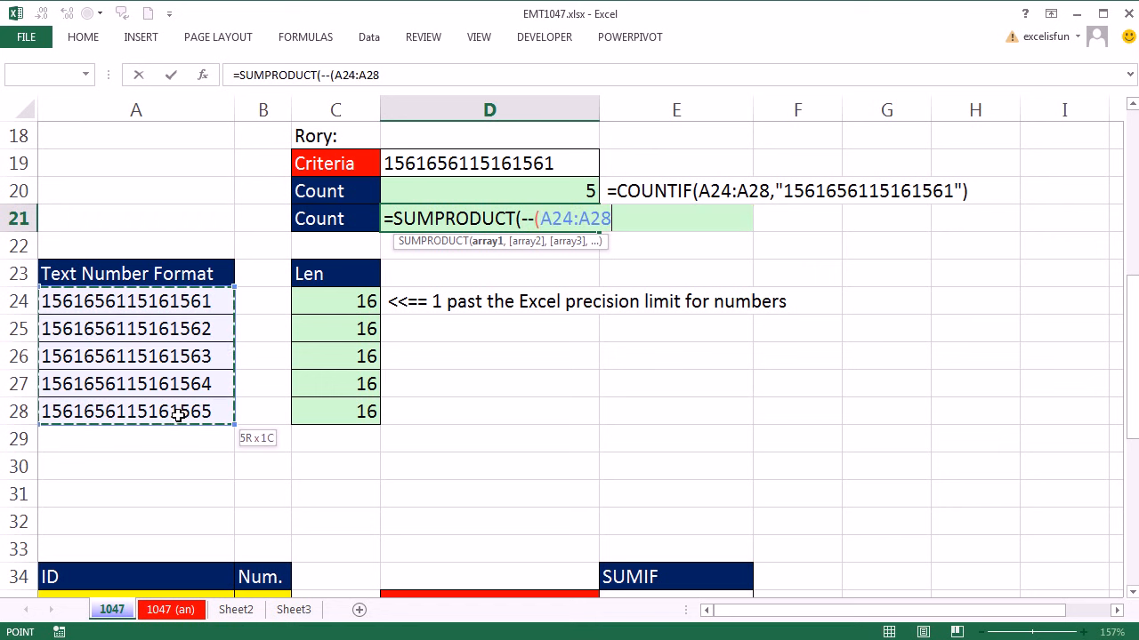
text(=)
click(551, 163)
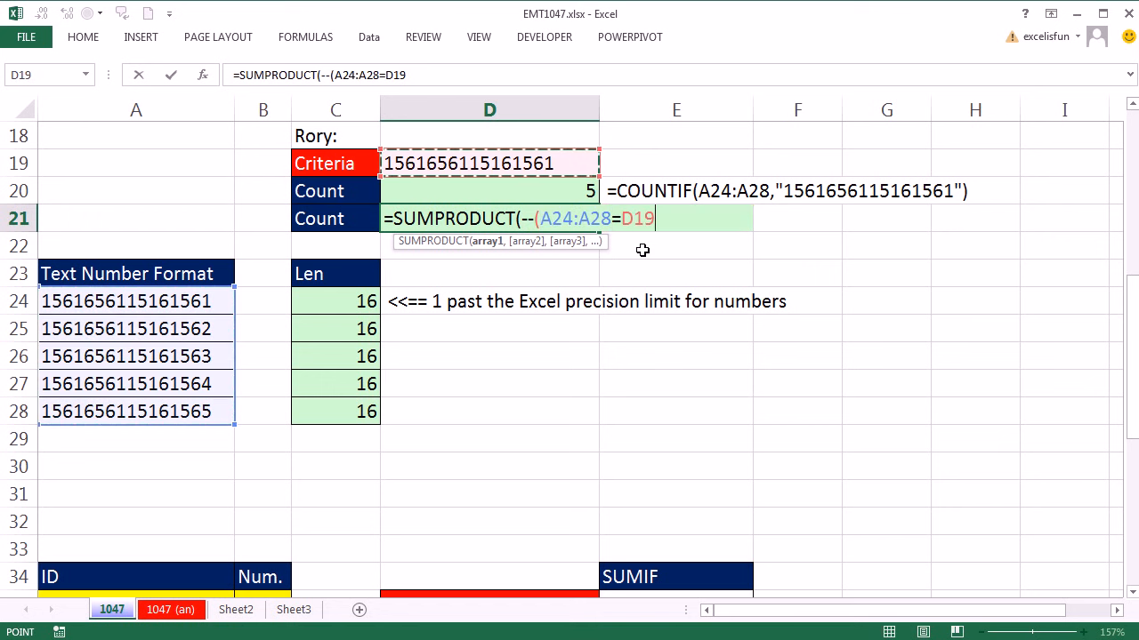
text()))
key(ctrl+Return)
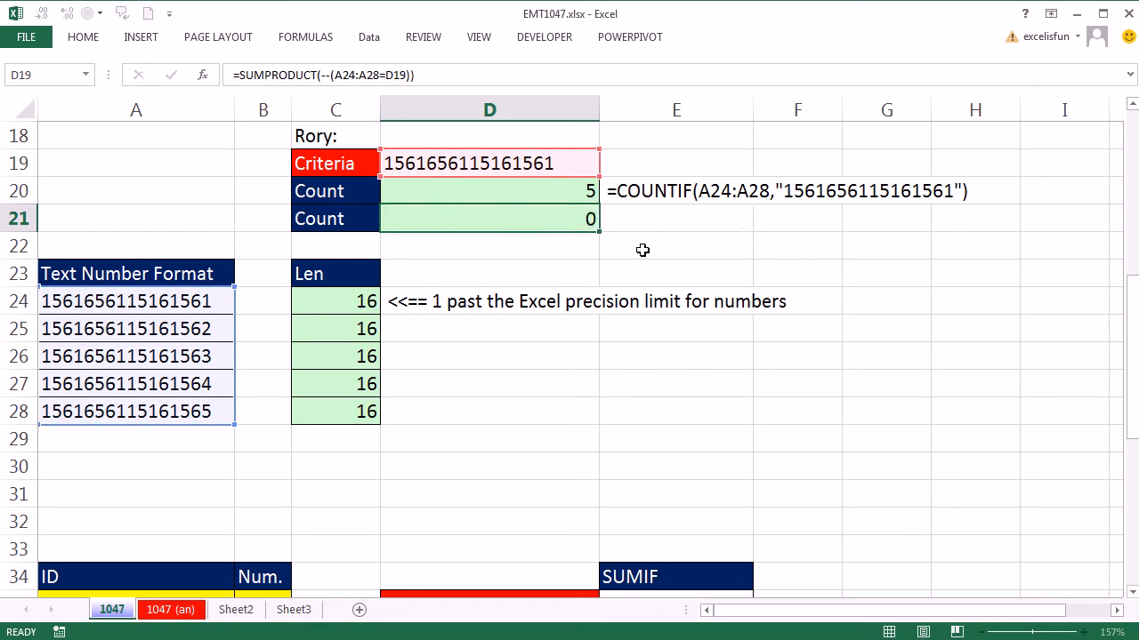
key(Return)
Examine the ranges used by the SUMIF formula in E36, beside the ID and Num. table.
click(570, 374)
scroll(574, 373, down, 4)
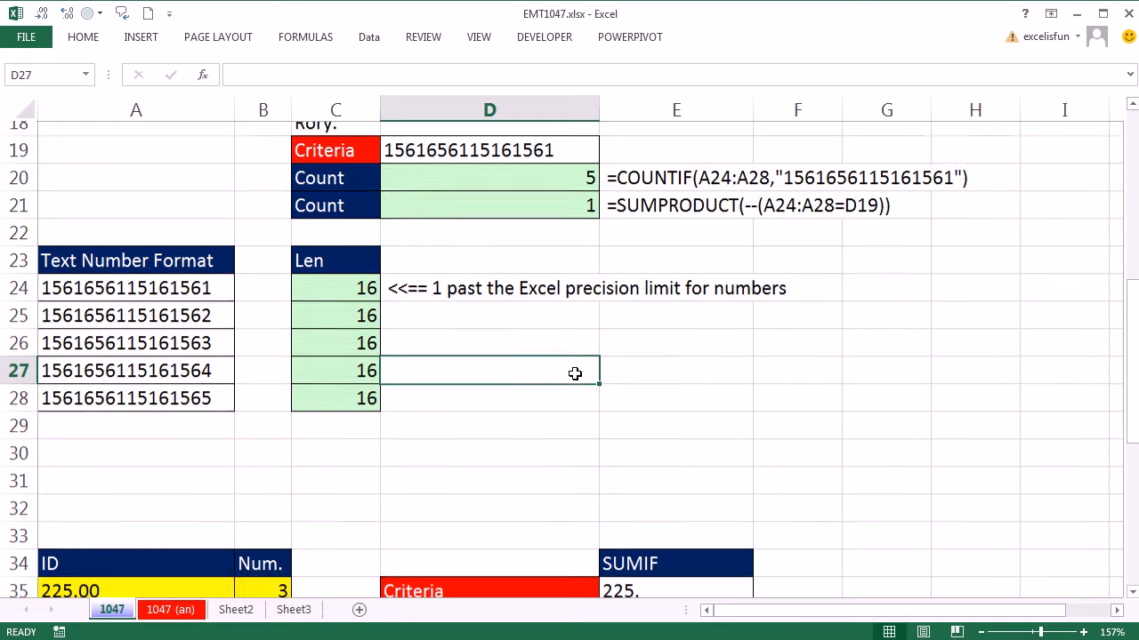
click(1132, 593)
click(1132, 592)
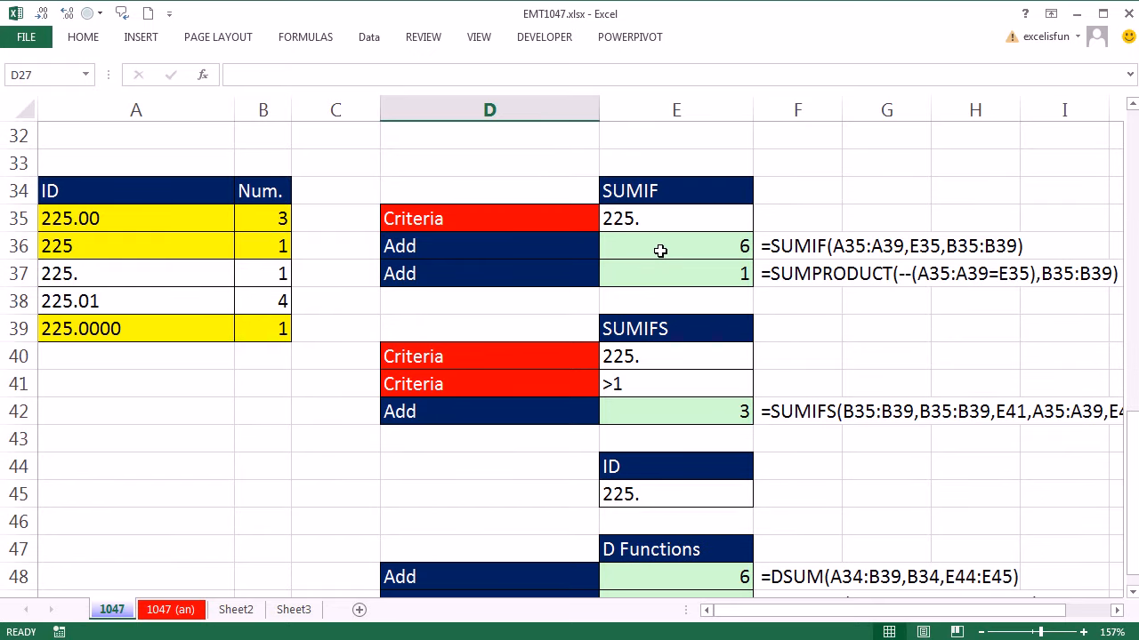
click(658, 248)
double_click(659, 247)
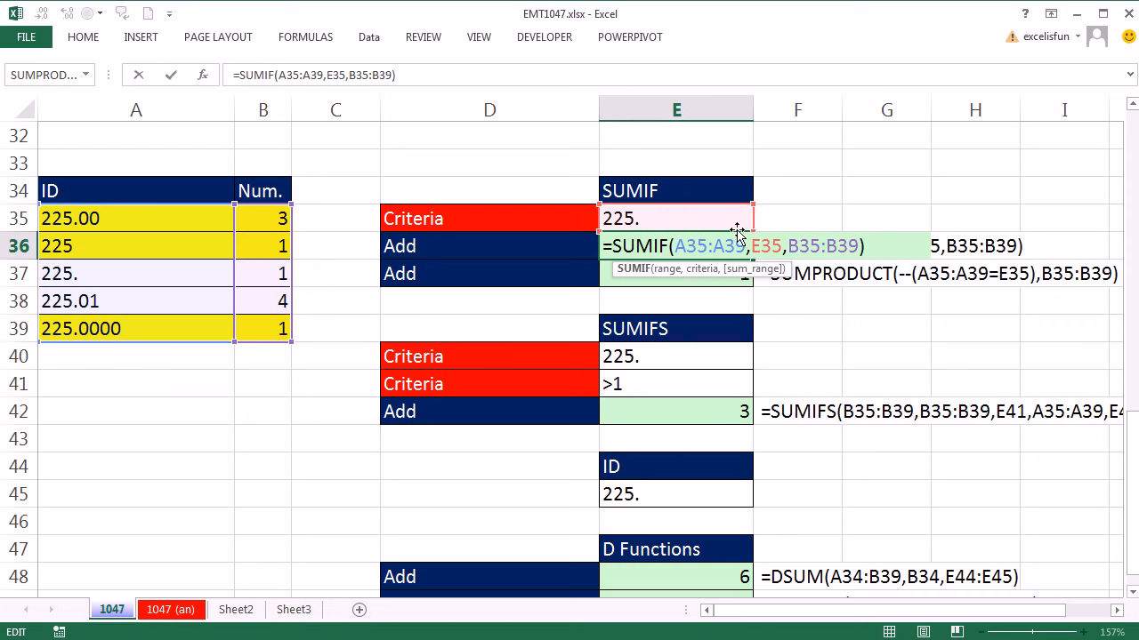
key(Return)
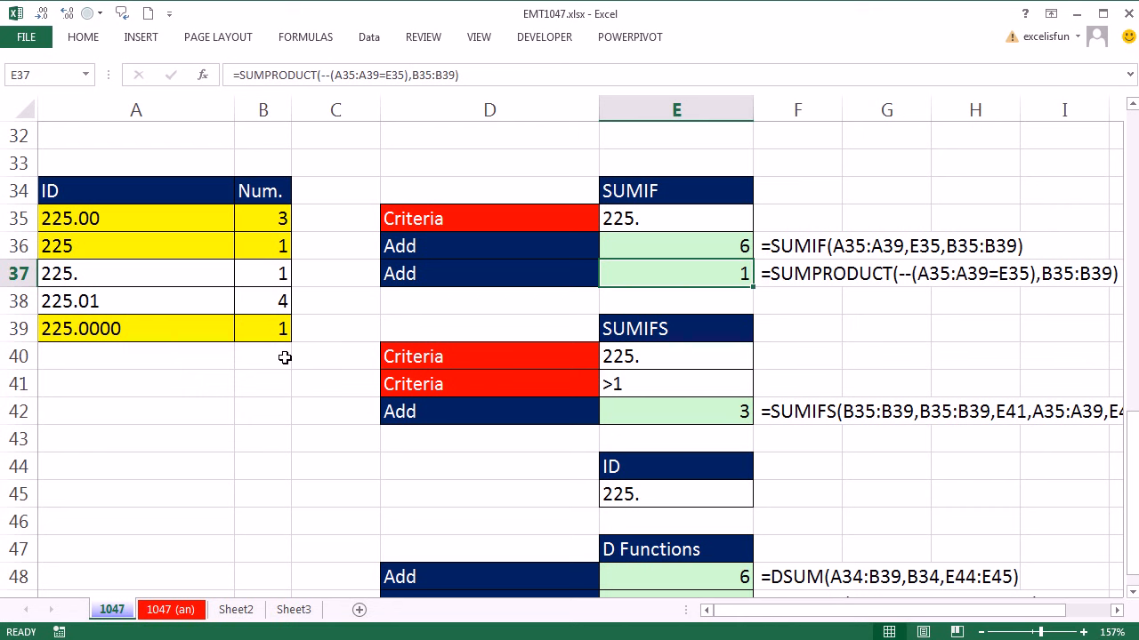
Fill A37:B37, the 225. row of the ID table, with yellow.
click(145, 271)
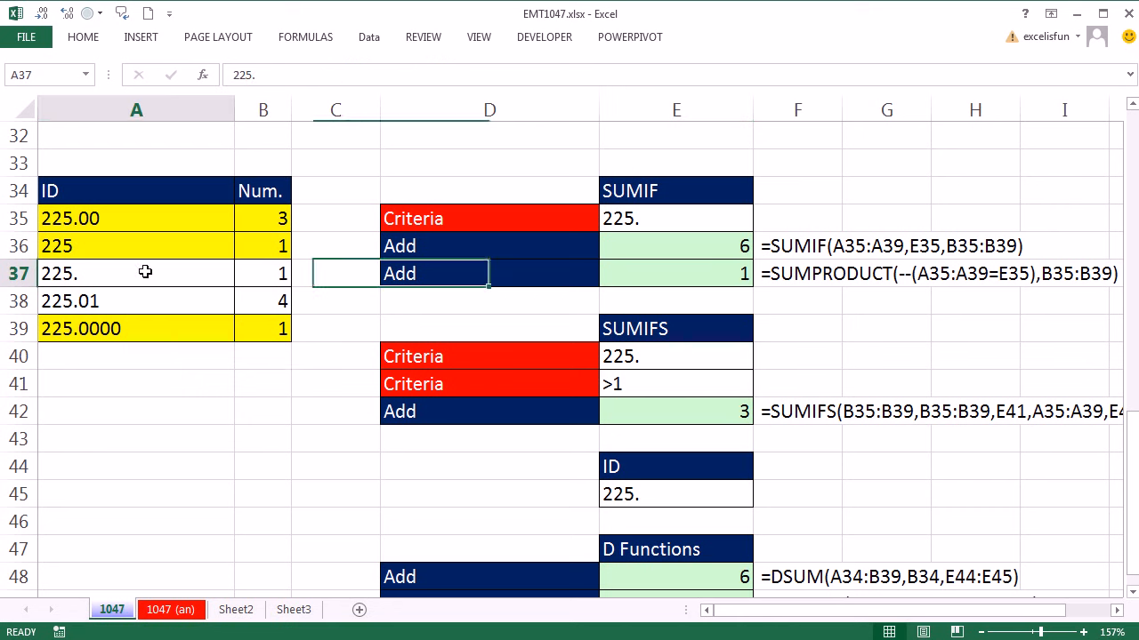
drag(145, 272, 249, 272)
click(83, 37)
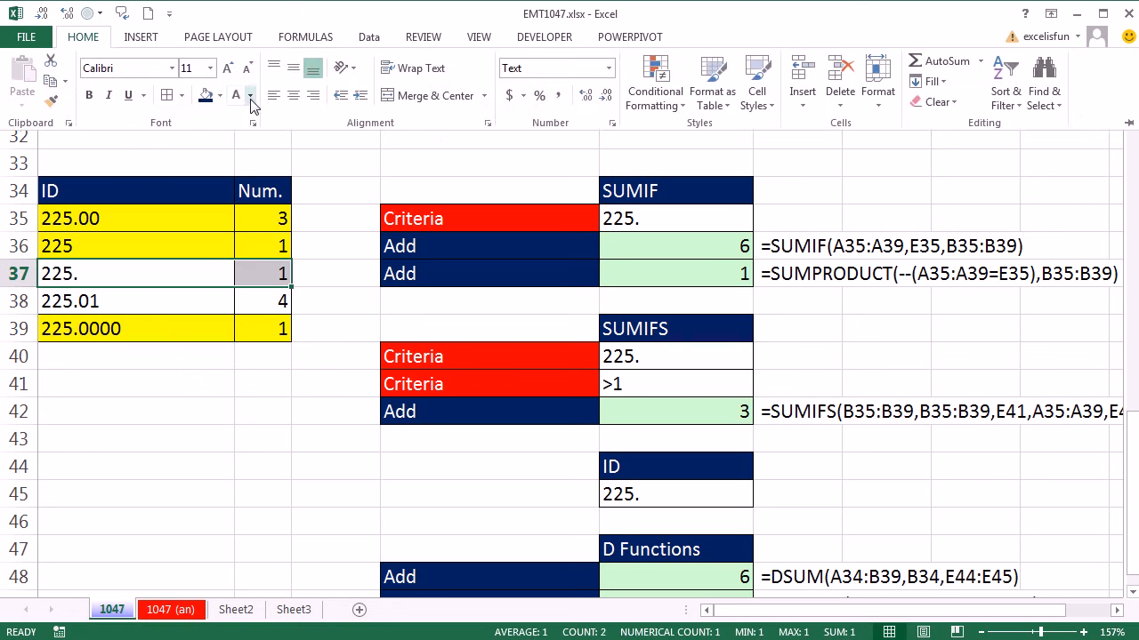
click(220, 95)
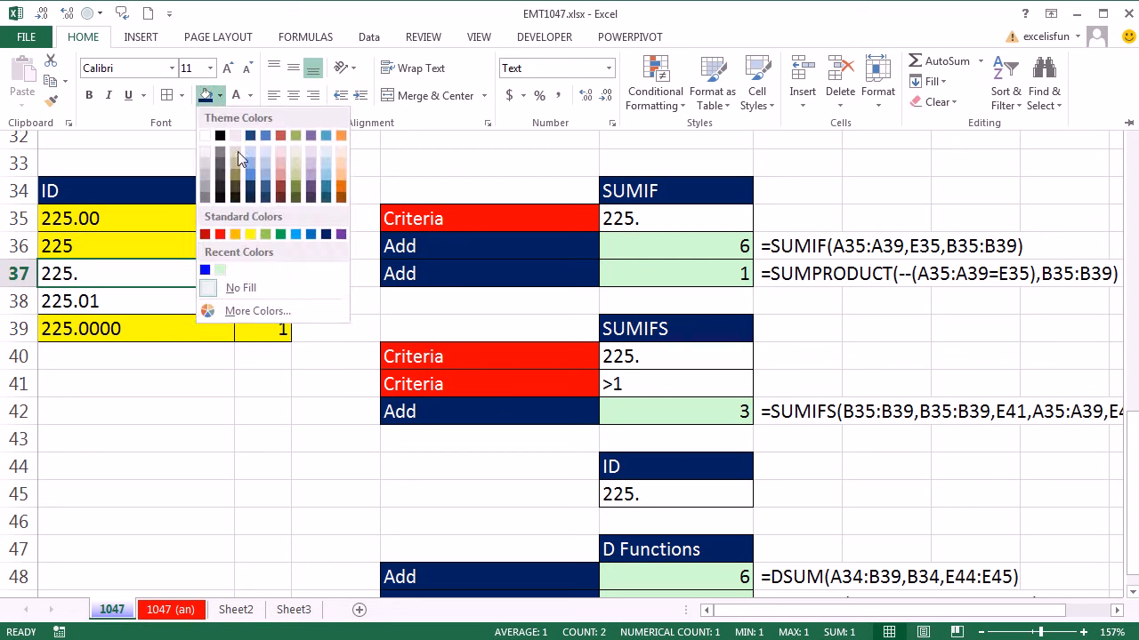
click(252, 234)
click(816, 281)
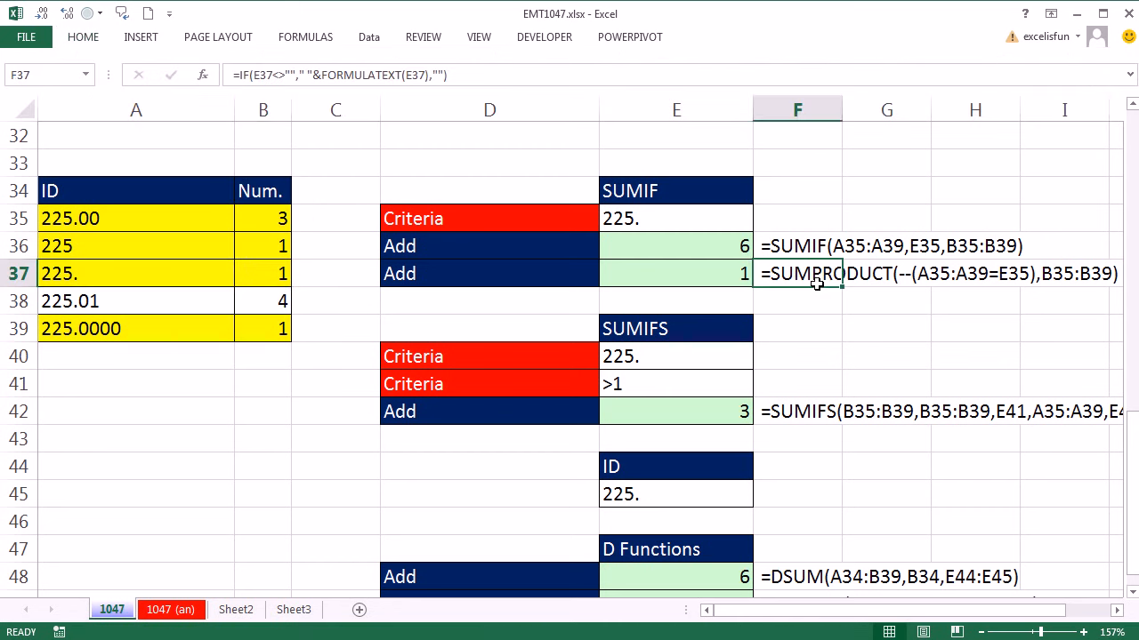
Check the ranges of the SUMIFS formula in E42, and set the Num. value for ID 225.0000 in B39 to 3.
double_click(710, 417)
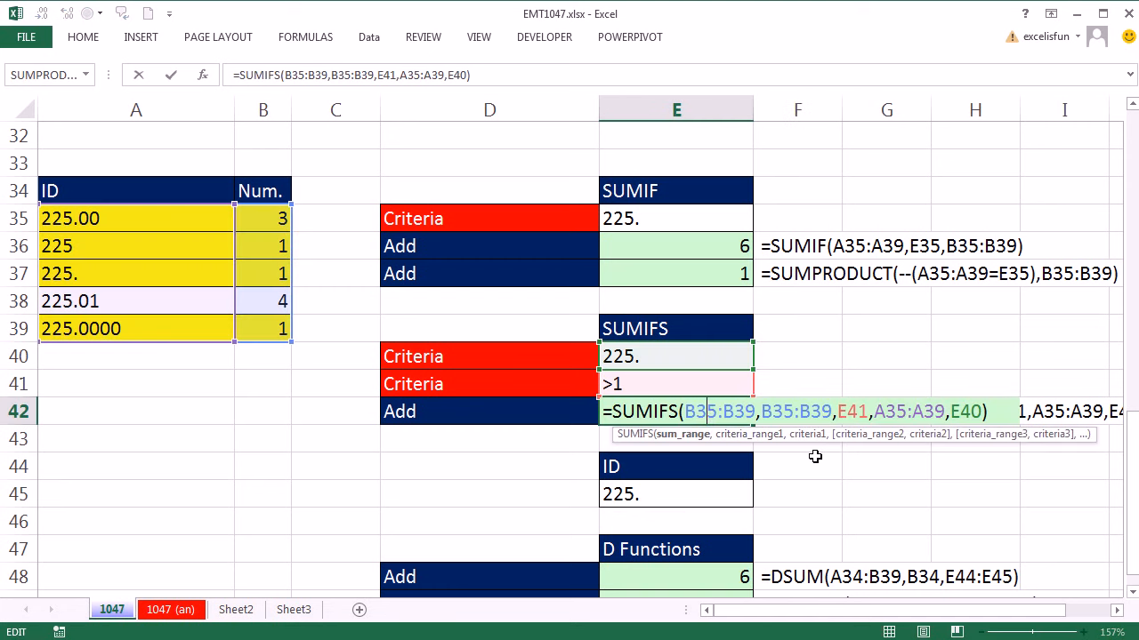
key(Return)
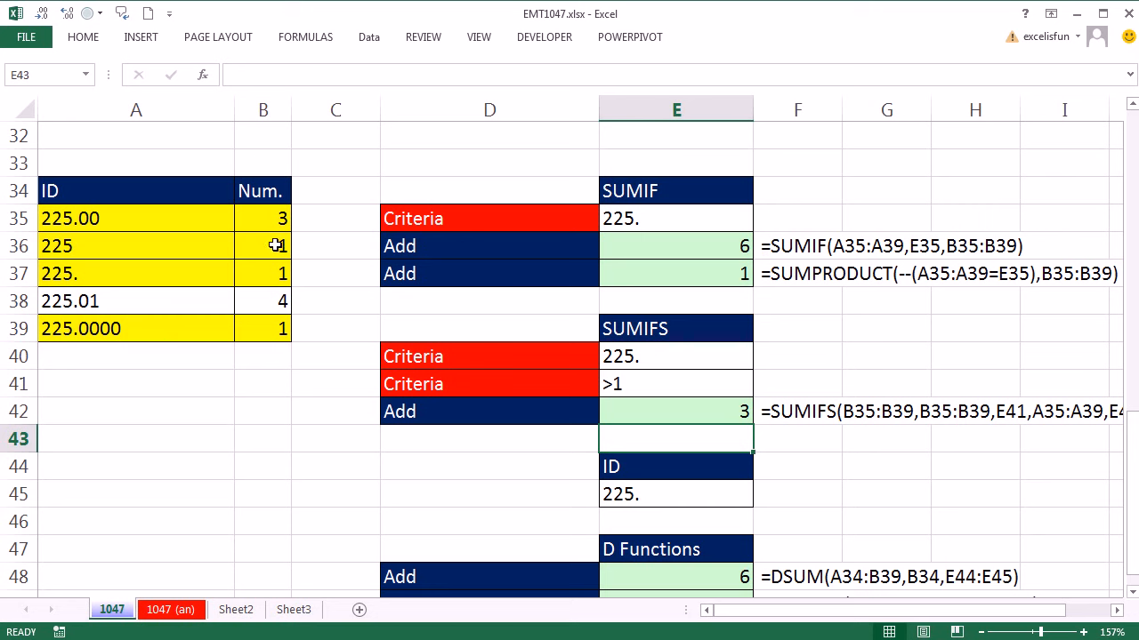
click(267, 331)
text(3)
key(Return)
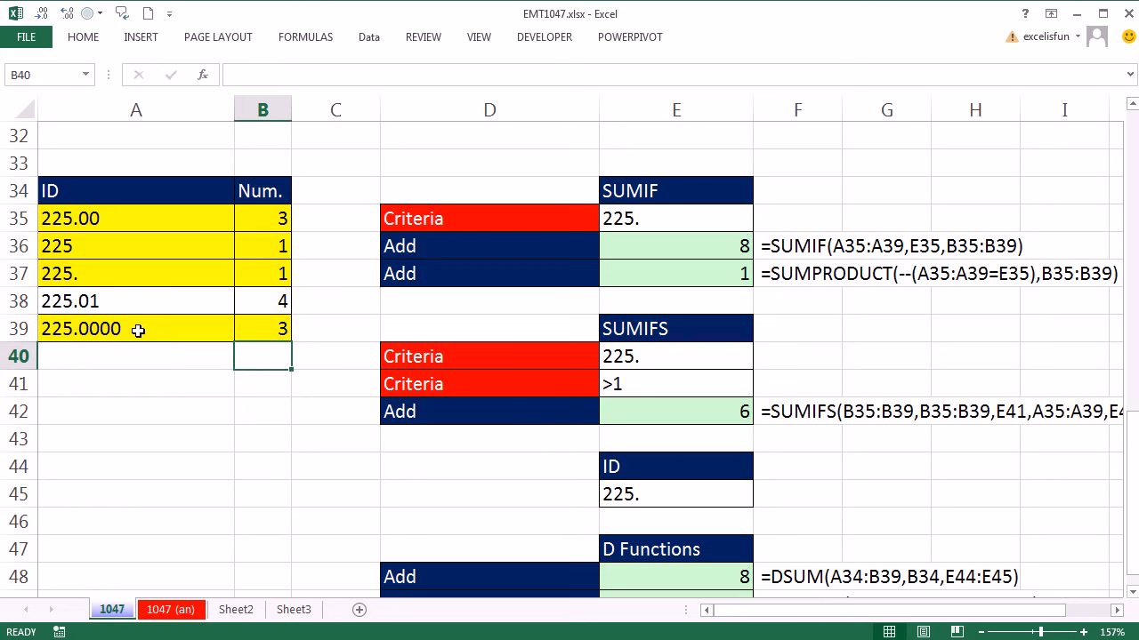
Examine the database, field and criteria ranges of the DSUM formula in E48 and the DCOUNT formula in E49.
scroll(876, 527, down, 3)
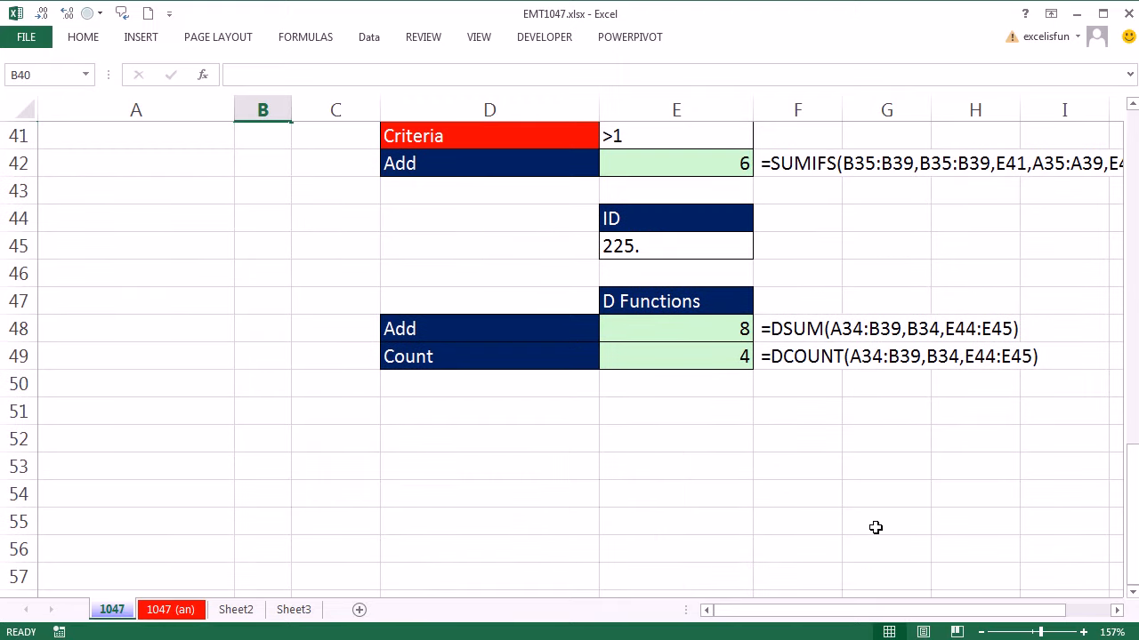
scroll(876, 527, up, 2)
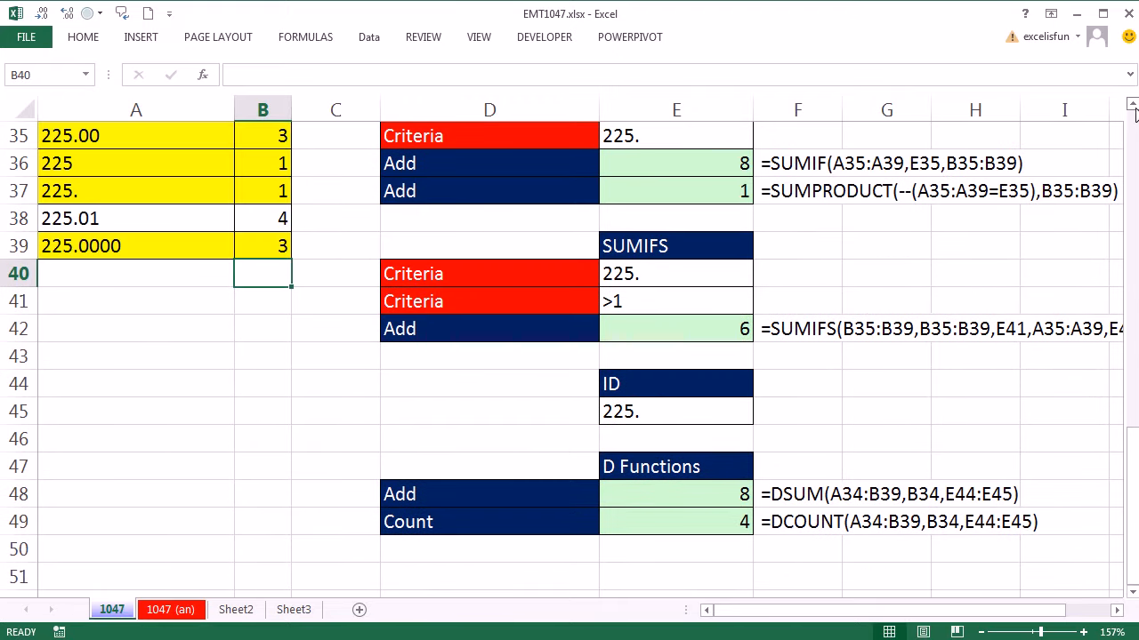
click(1132, 105)
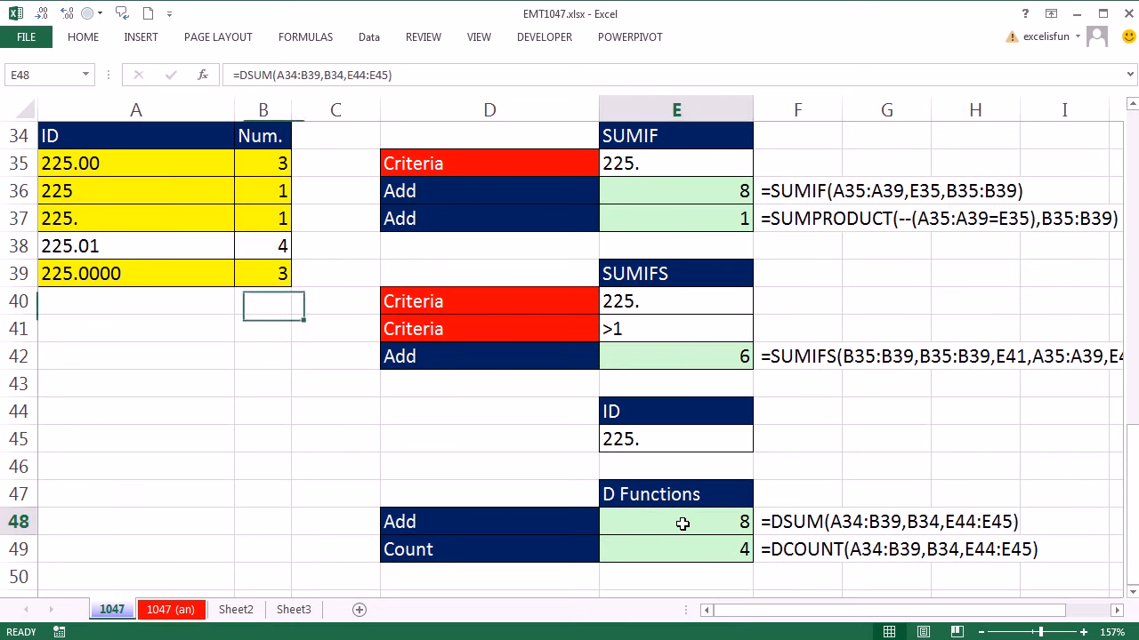
double_click(682, 523)
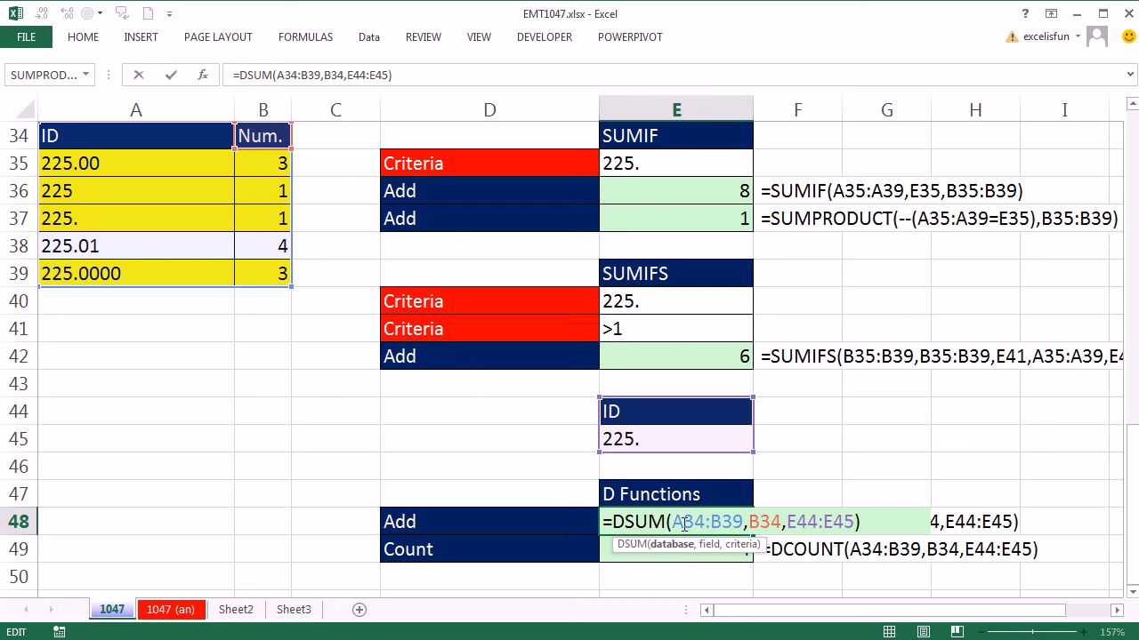
key(Escape)
double_click(715, 544)
key(Escape)
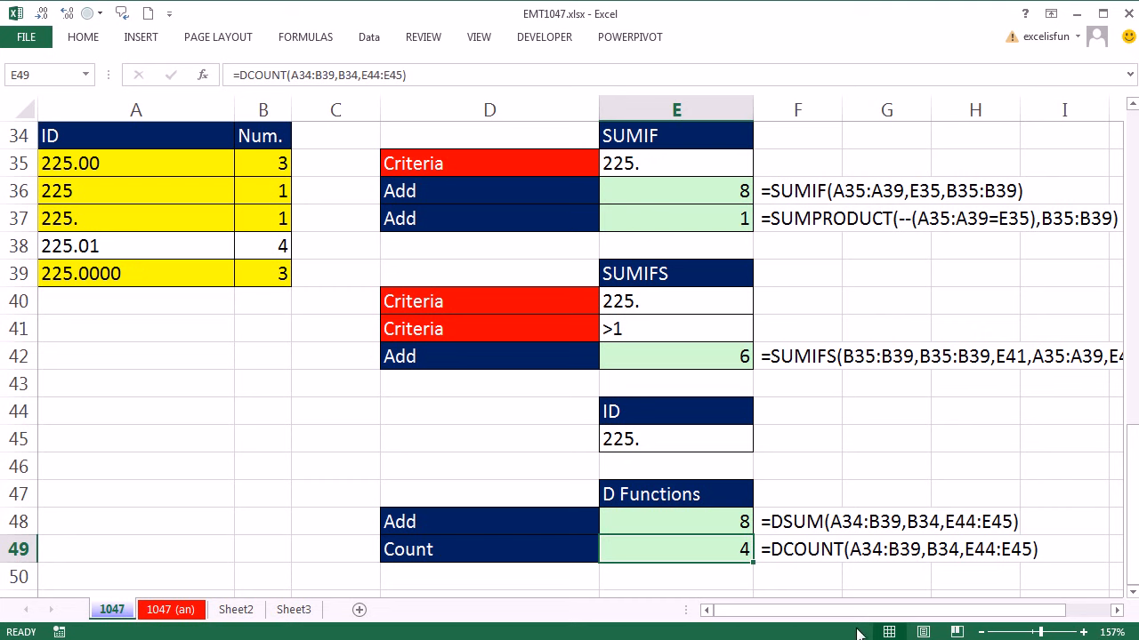
double_click(686, 549)
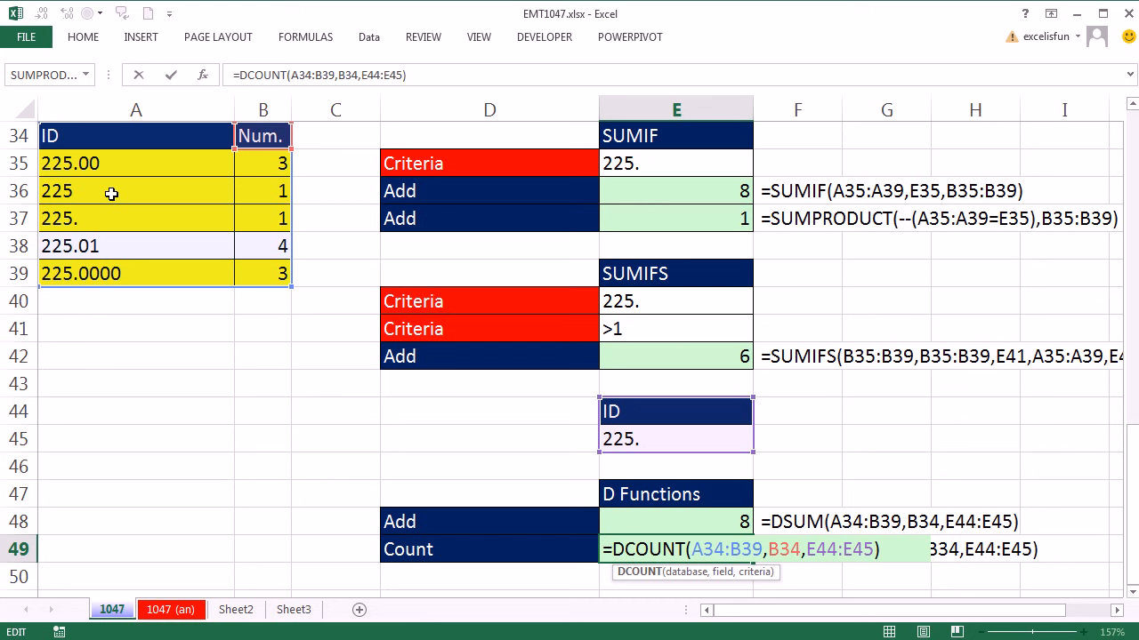
key(ctrl+Return)
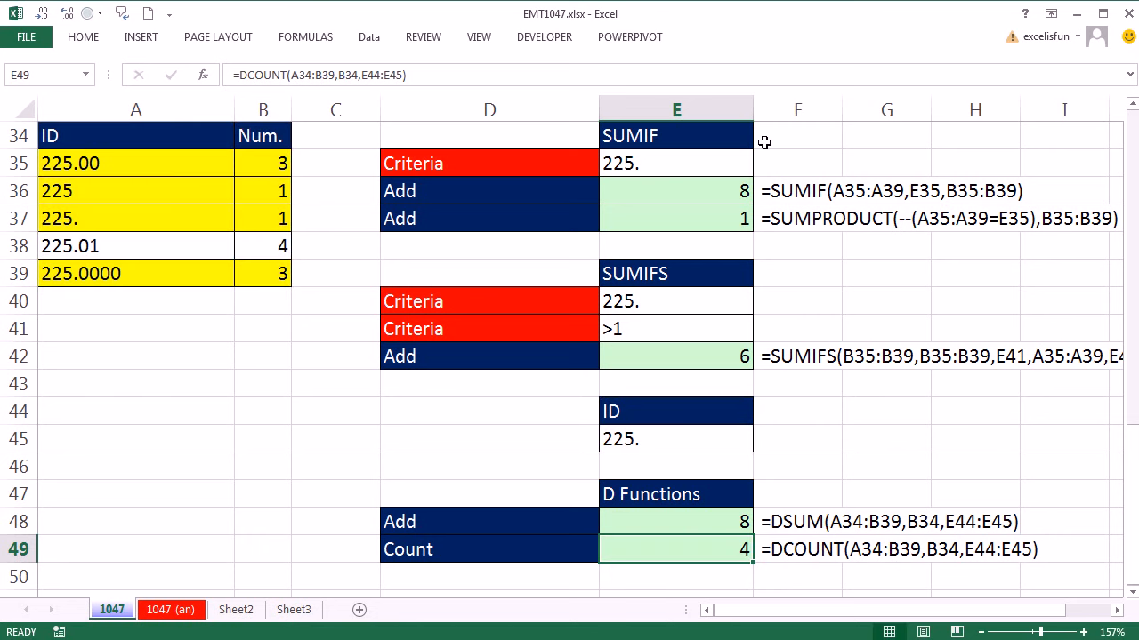